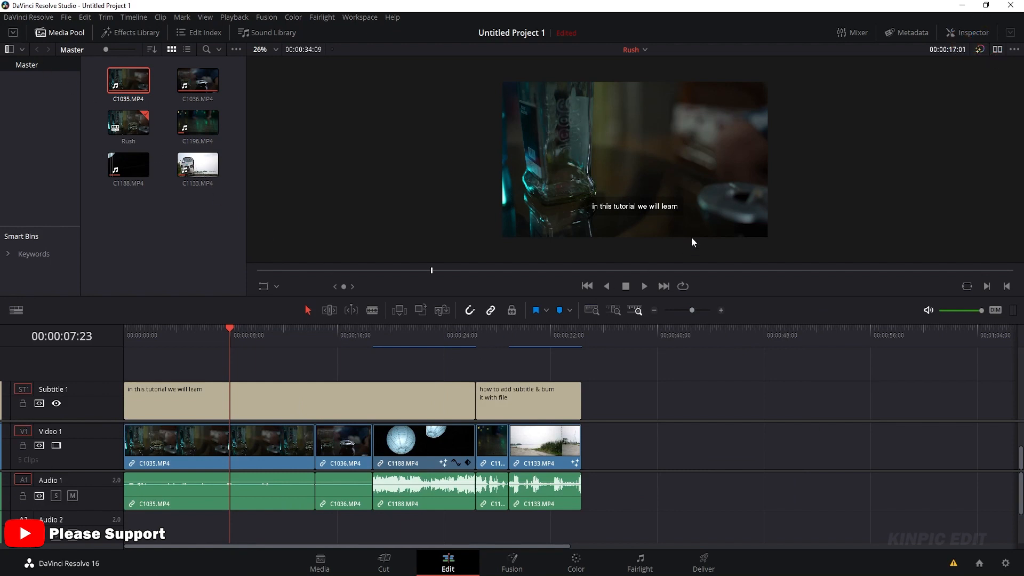
Step: Show the source viewer alongside the timeline viewer and load C1035.MP4 from the media pool into it
{"action": "left_click", "coordinate": [997, 50]}
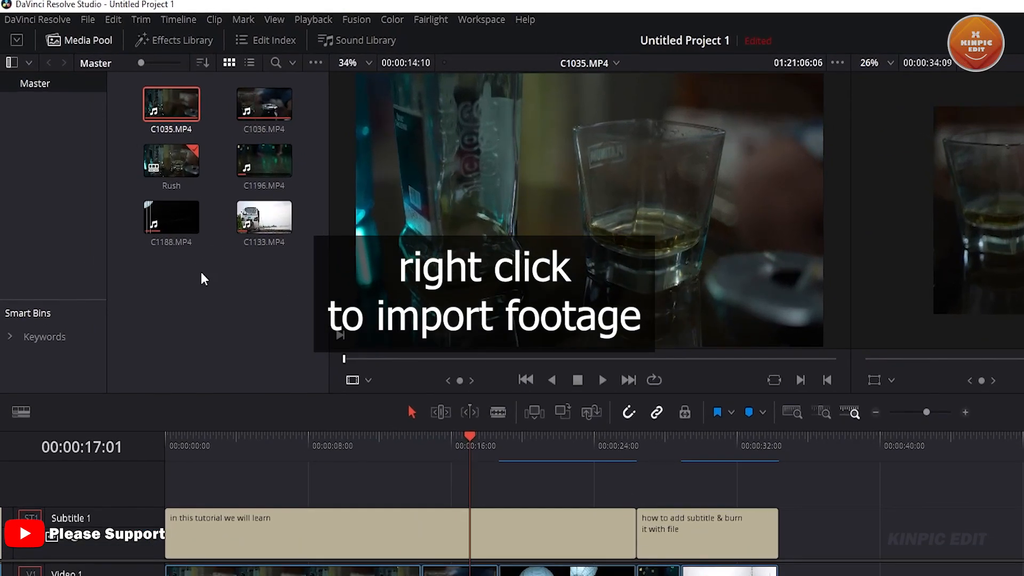
{"action": "right_click", "coordinate": [177, 239]}
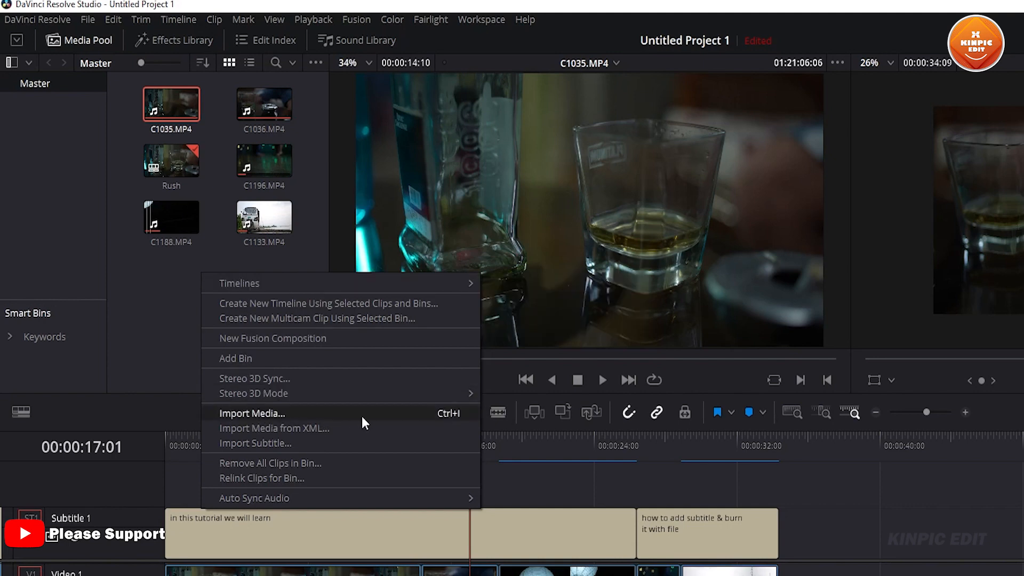
{"action": "left_click", "coordinate": [162, 268]}
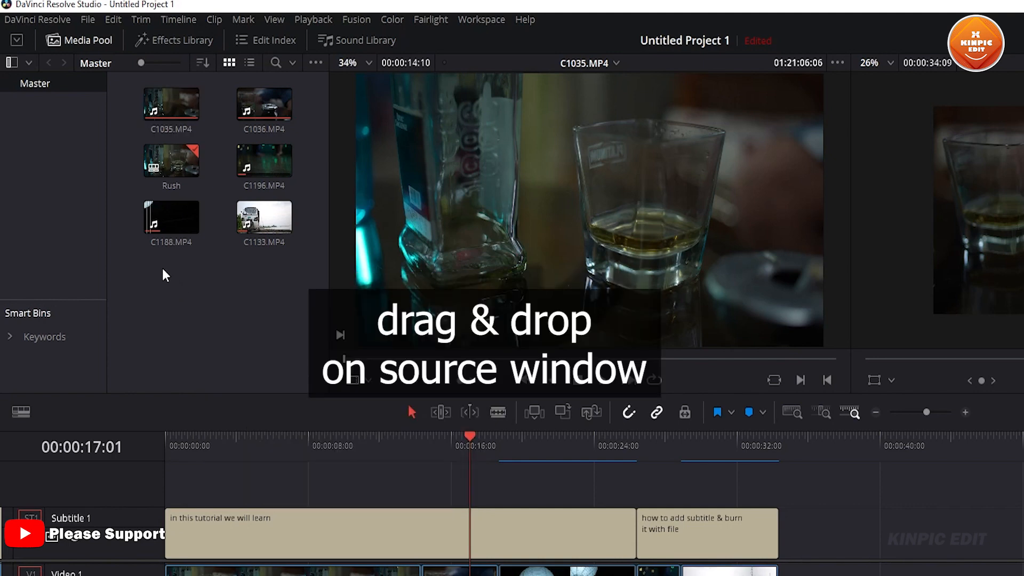
{"action": "left_click_drag", "start_coordinate": [168, 105], "coordinate": [580, 235]}
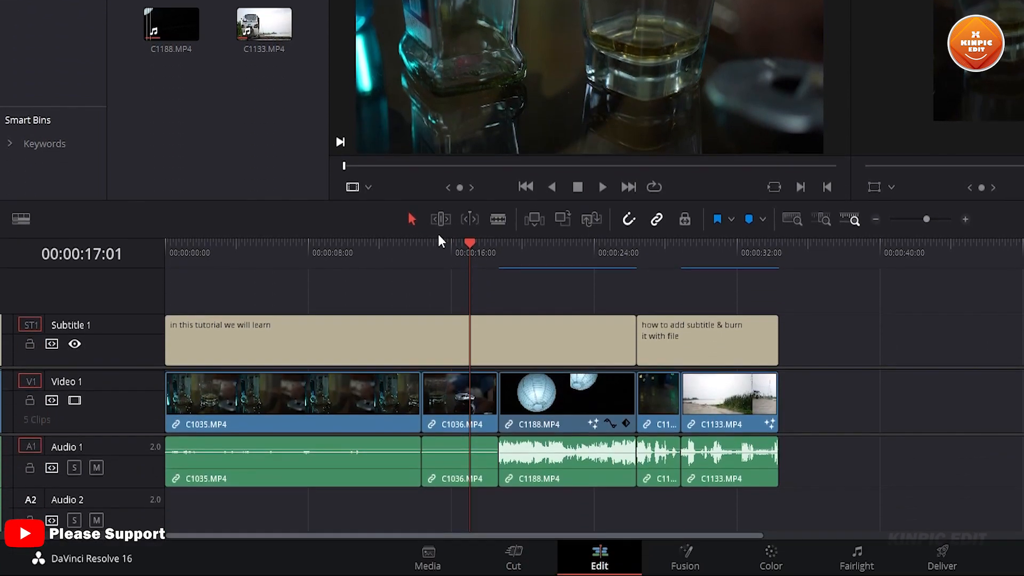
Step: Split the subtitle, video and audio clips at 00:00:08:20 and return the playhead to the new cut
{"action": "left_click_drag", "start_coordinate": [439, 241], "coordinate": [323, 280]}
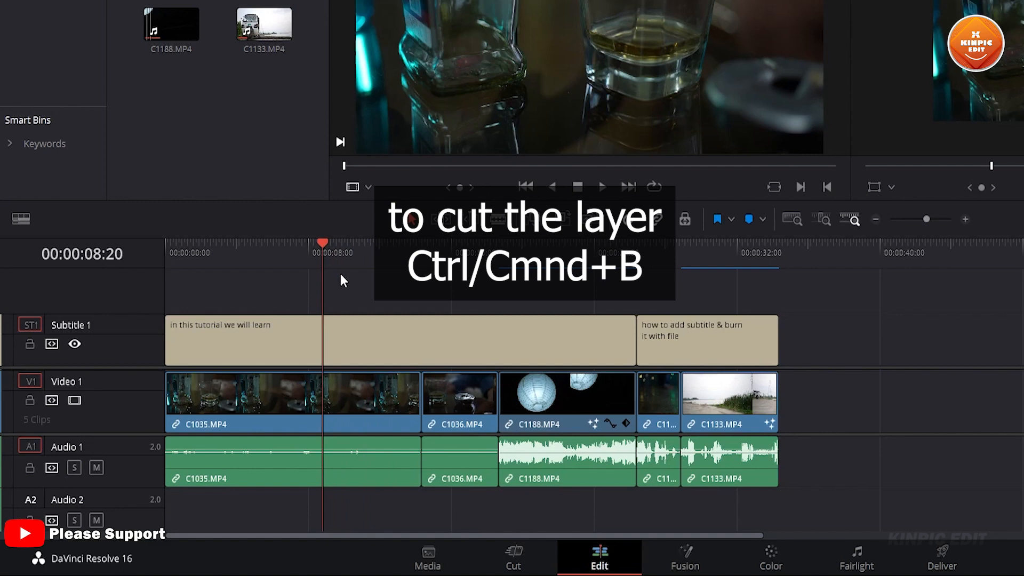
{"action": "key", "text": "ctrl+b"}
{"action": "left_click", "coordinate": [359, 254]}
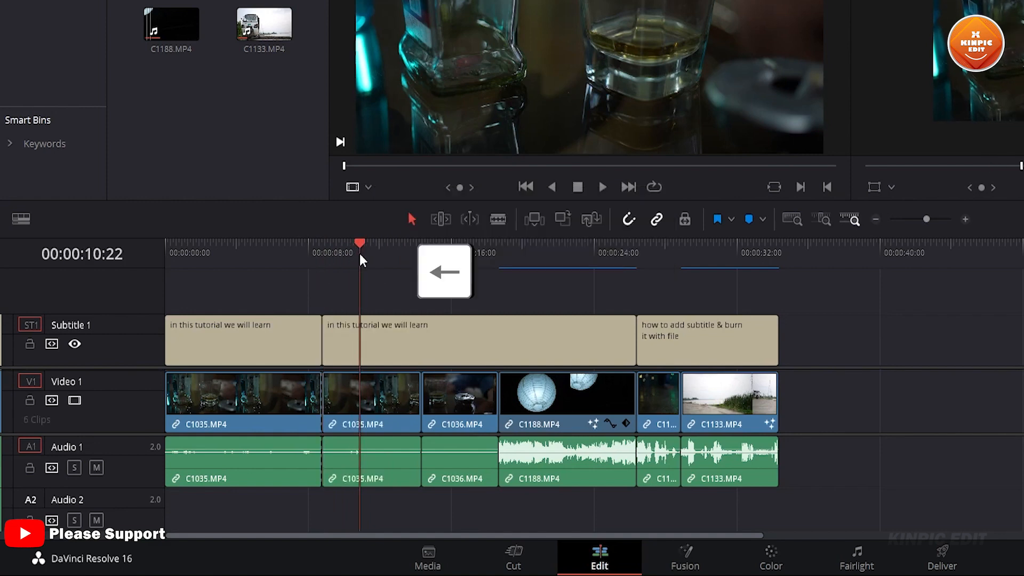
{"action": "key", "text": "Up"}
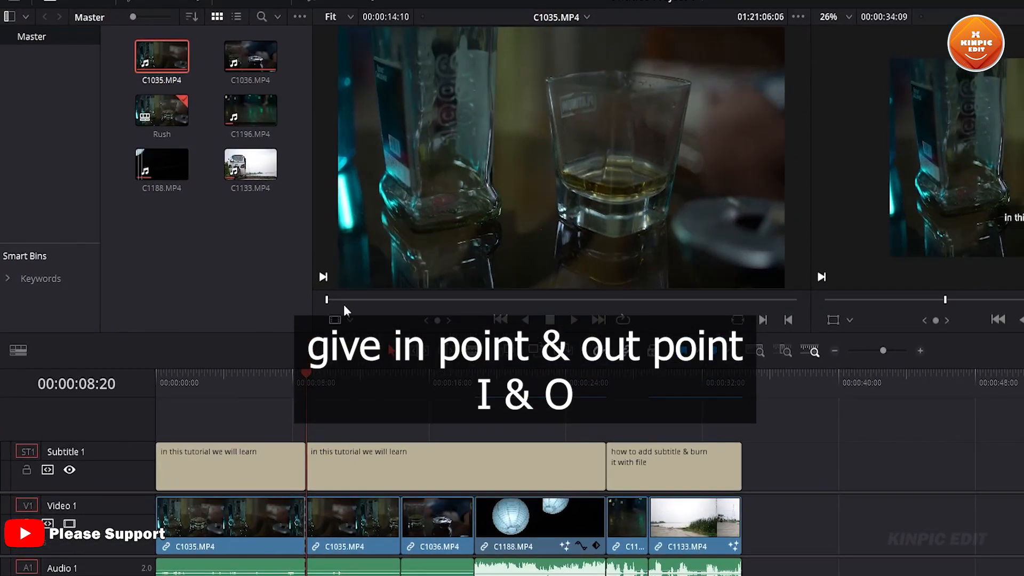
Step: Mark in and out points in the C1035.MP4 source, ending at 01:21:09:02, and insert that range at 00:00:08:20 in the timeline
{"action": "left_click_drag", "start_coordinate": [345, 299], "coordinate": [357, 300]}
{"action": "key", "text": "i"}
{"action": "left_click_drag", "start_coordinate": [356, 300], "coordinate": [415, 302]}
{"action": "key", "text": "o"}
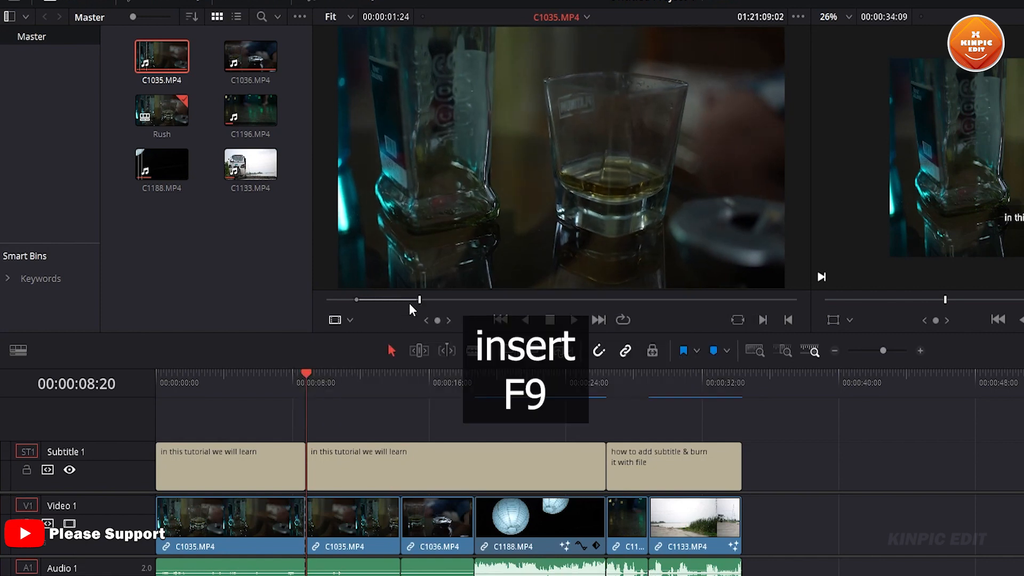
{"action": "key", "text": "F9"}
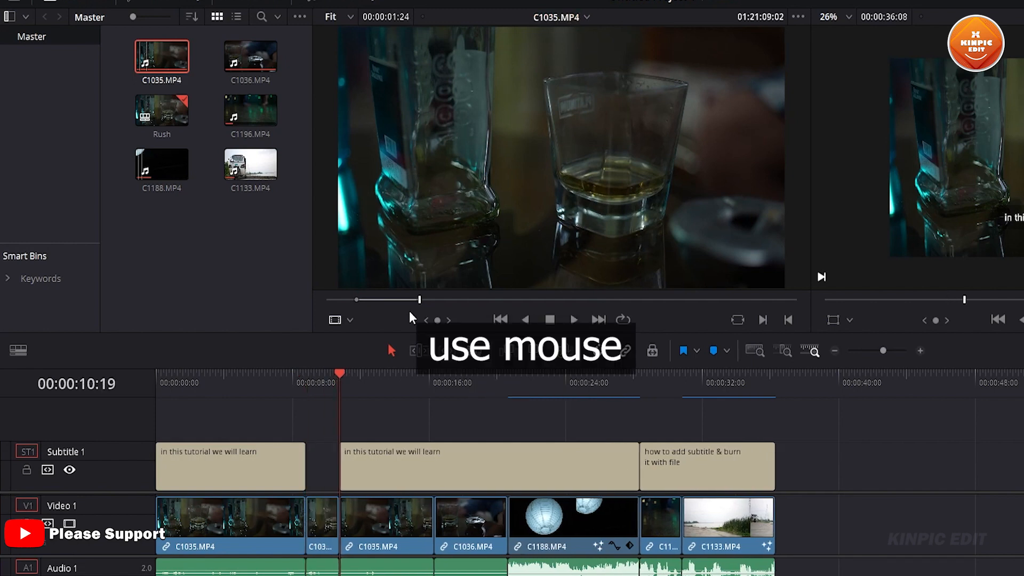
Step: Trim the start of the second subtitle to 00:00:17:21 and shorten the end of the C1035.MP4 clip following the inserted one
{"action": "left_click_drag", "start_coordinate": [346, 452], "coordinate": [462, 442]}
{"action": "left_click_drag", "start_coordinate": [433, 515], "coordinate": [377, 515]}
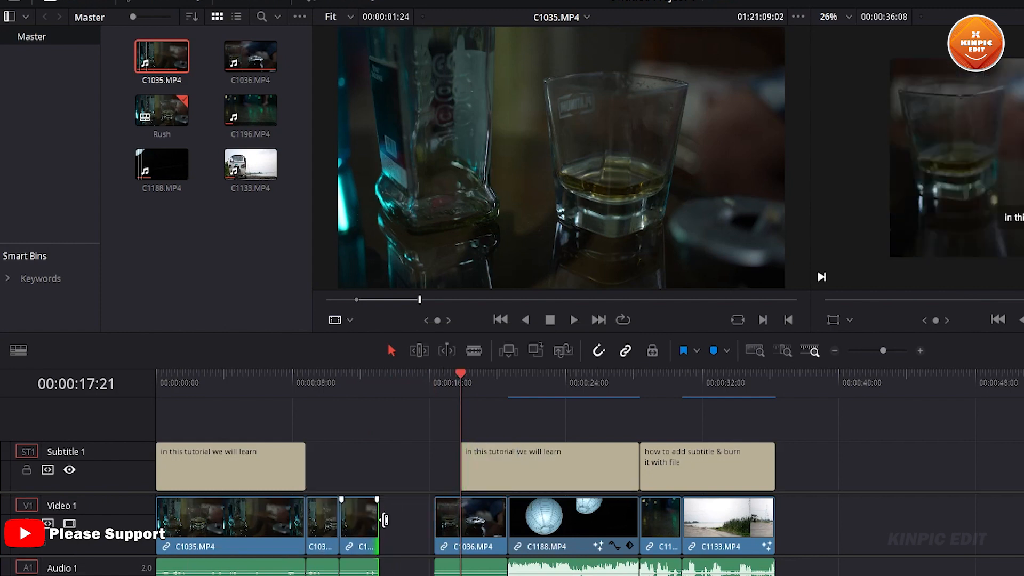
{"action": "left_click", "coordinate": [365, 526]}
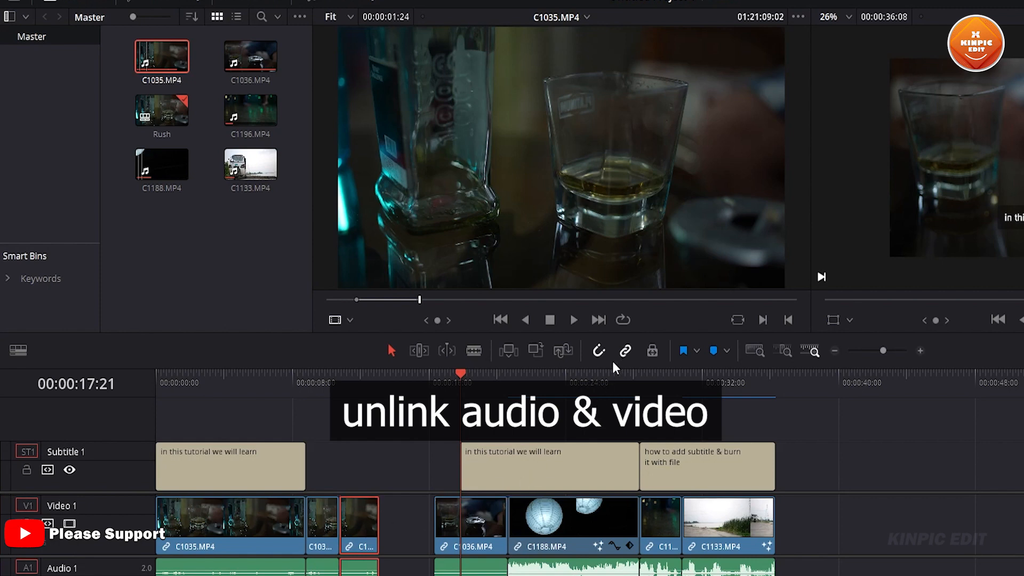
Step: Turn off linked selection and extend only the video end of the shortened C1035.MP4 clip
{"action": "left_click", "coordinate": [623, 352]}
{"action": "left_click", "coordinate": [623, 351]}
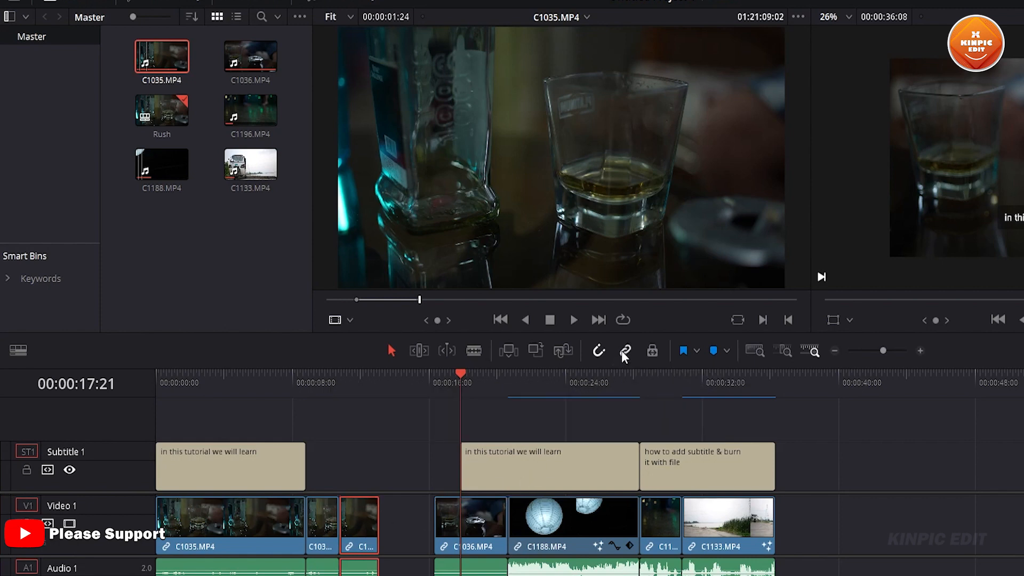
{"action": "left_click", "coordinate": [390, 527]}
{"action": "left_click_drag", "start_coordinate": [380, 525], "coordinate": [401, 526]}
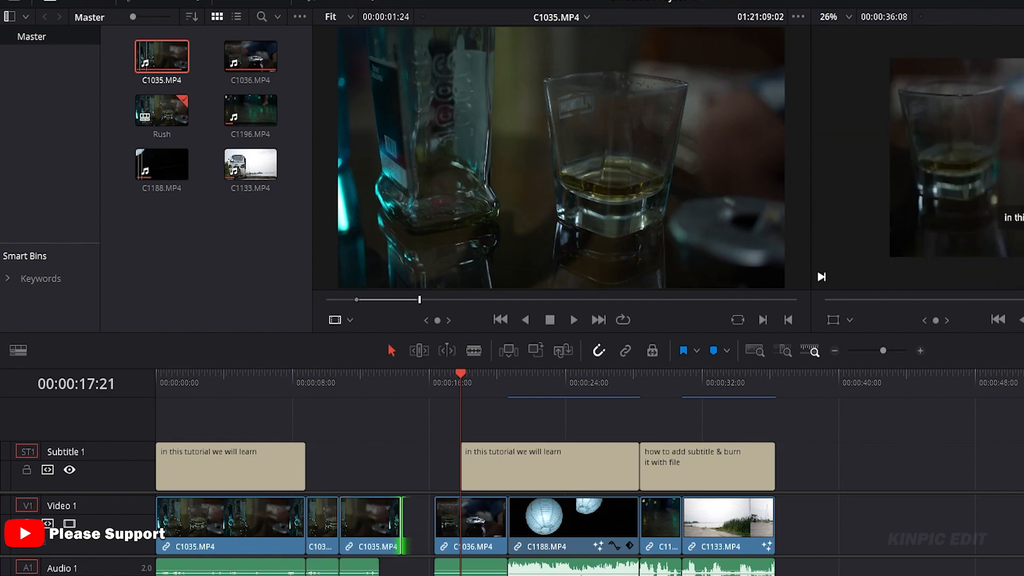
Step: Set the extended C1035.MP4 clip's zoom to 1.870 and its Position X to 242, undoing the vertical position change
{"action": "left_click", "coordinate": [369, 388]}
{"action": "left_click", "coordinate": [368, 517]}
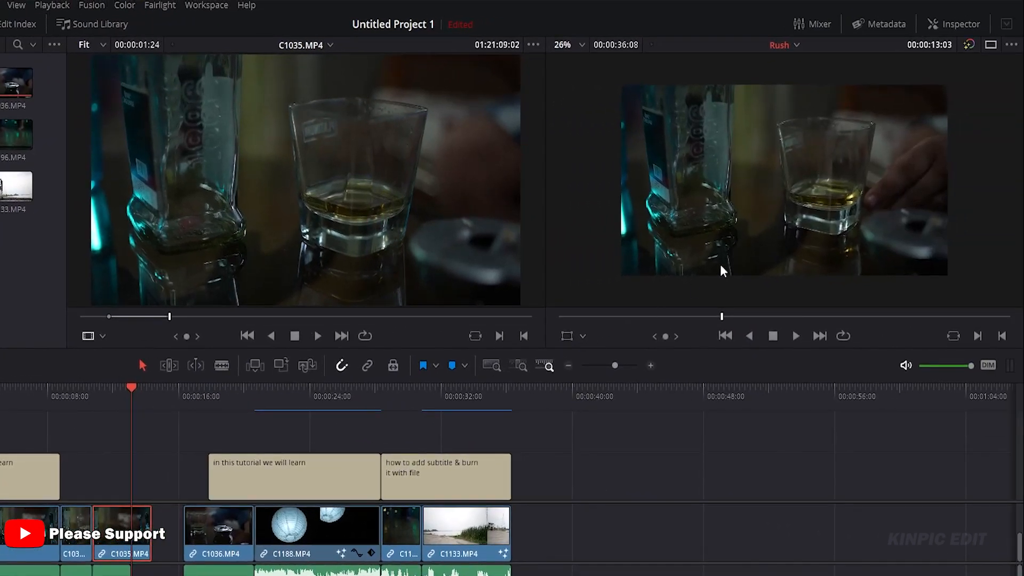
{"action": "left_click", "coordinate": [950, 25]}
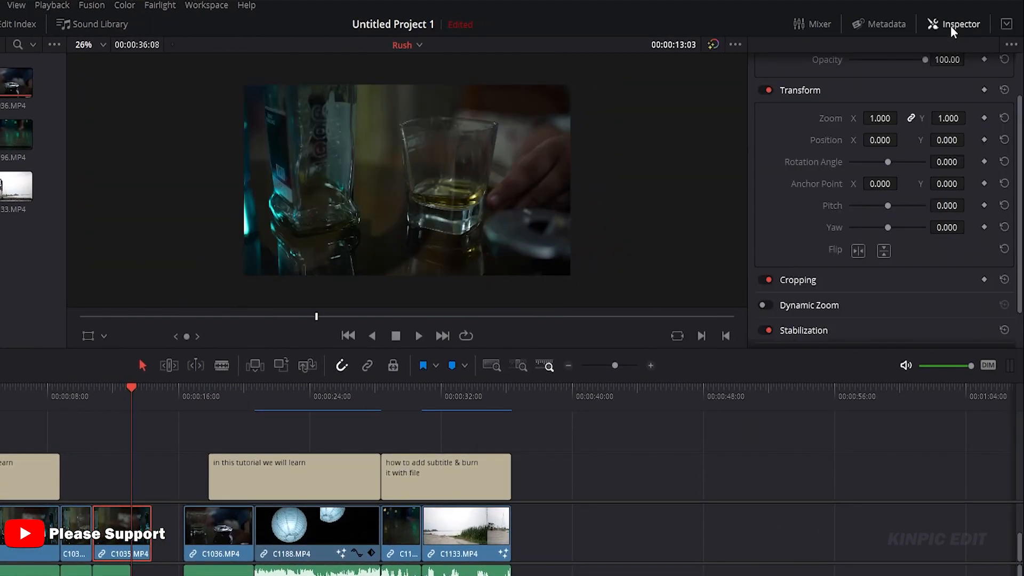
{"action": "scroll", "coordinate": [763, 144], "scroll_direction": "up", "scroll_amount": 2}
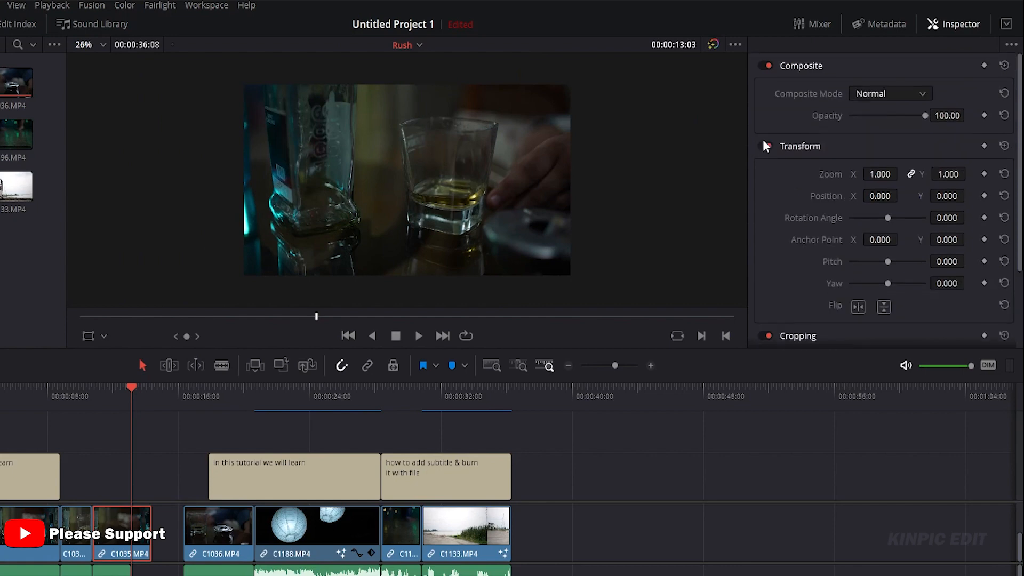
{"action": "left_click_drag", "start_coordinate": [880, 174], "coordinate": [901, 174]}
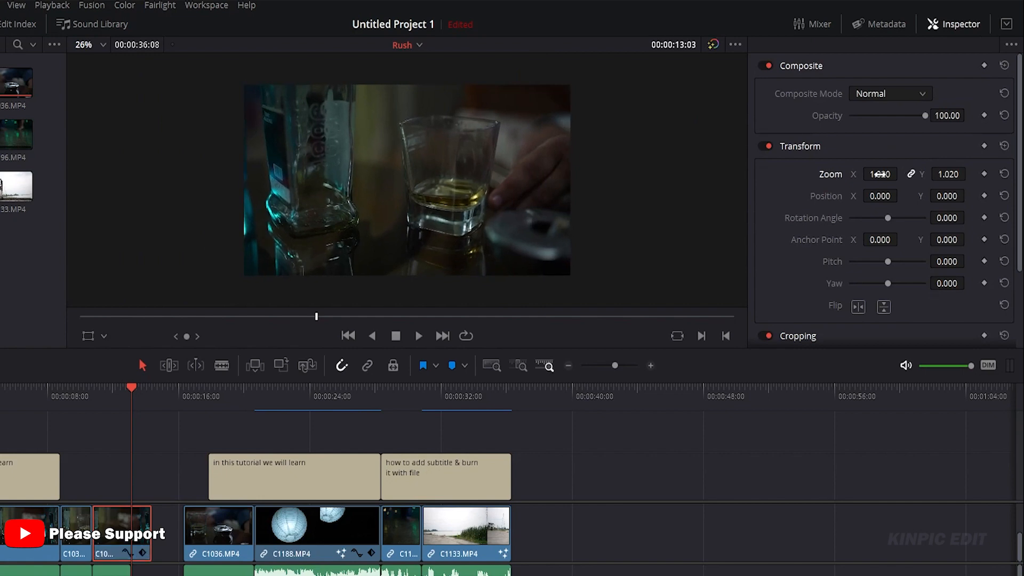
{"action": "left_click_drag", "start_coordinate": [940, 173], "coordinate": [993, 173]}
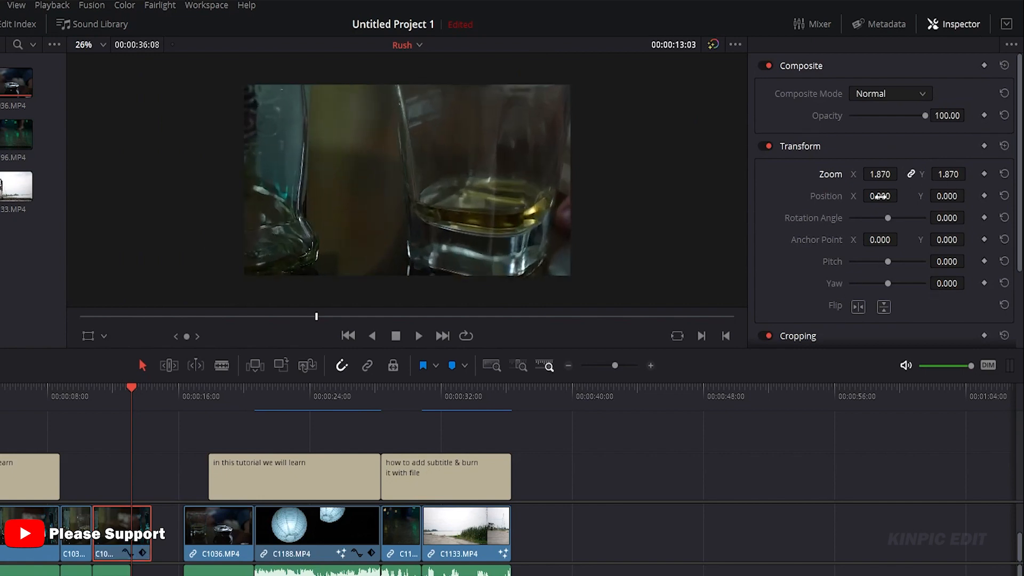
{"action": "left_click_drag", "start_coordinate": [882, 196], "coordinate": [968, 196]}
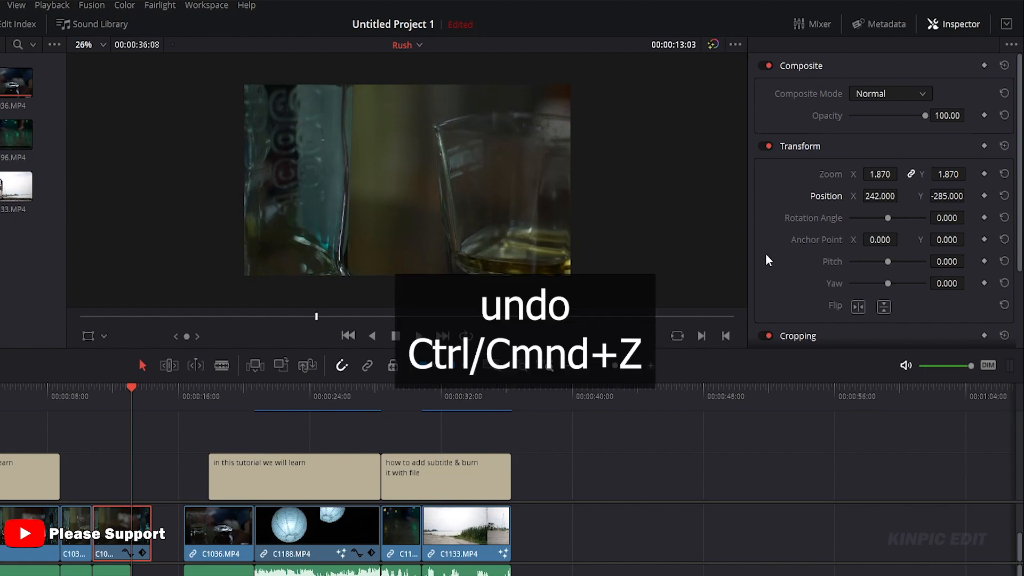
{"action": "key", "text": "ctrl+z"}
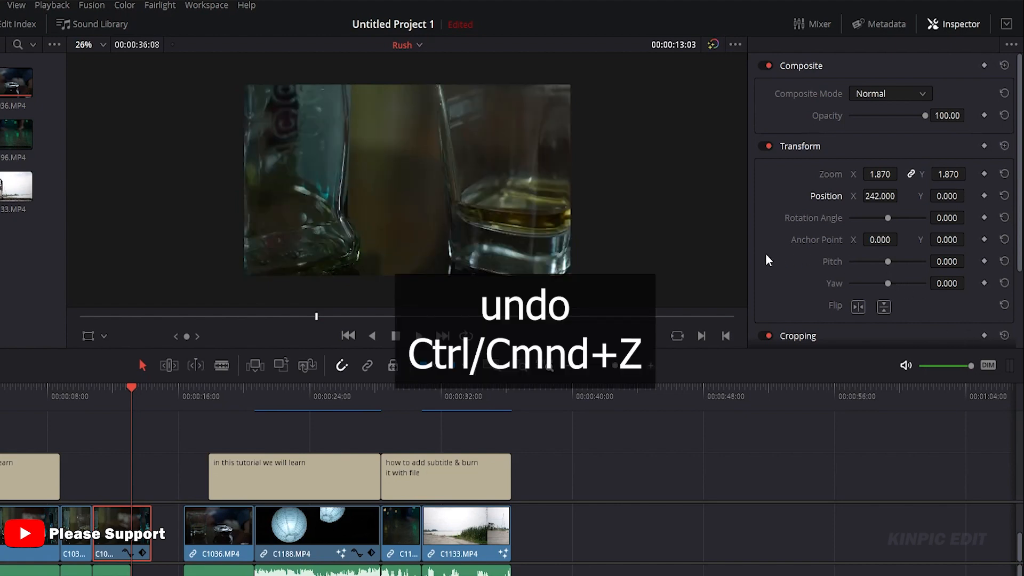
Step: Try the horizontal and vertical flips on the selected clip and restore its original orientation
{"action": "left_click", "coordinate": [857, 308]}
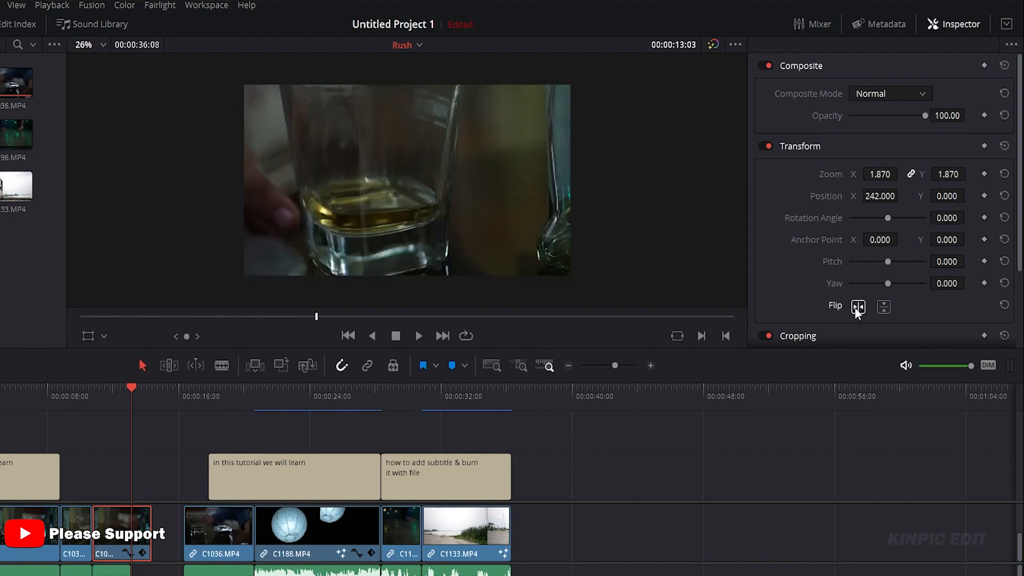
{"action": "left_click", "coordinate": [887, 309]}
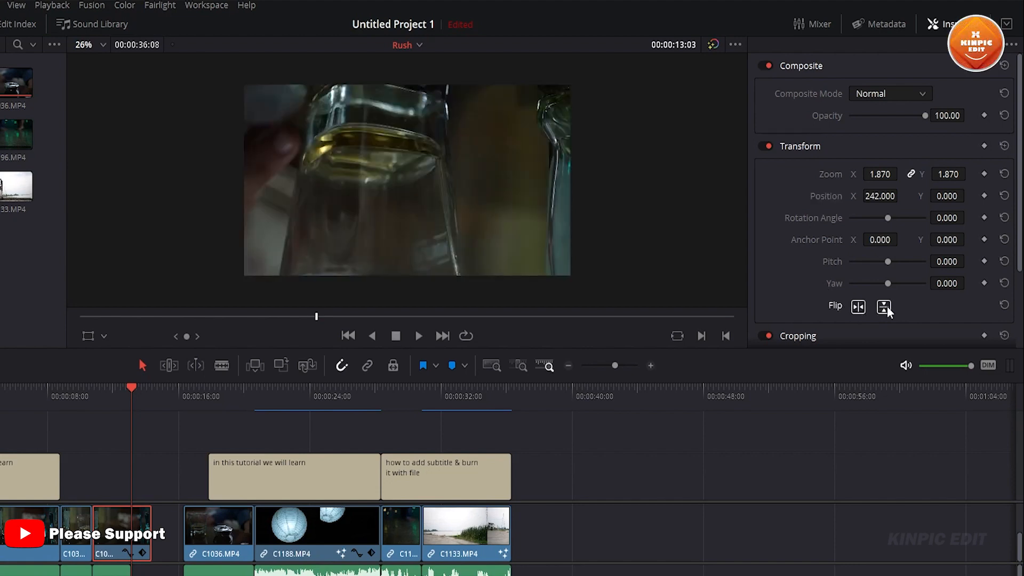
{"action": "left_click", "coordinate": [887, 309]}
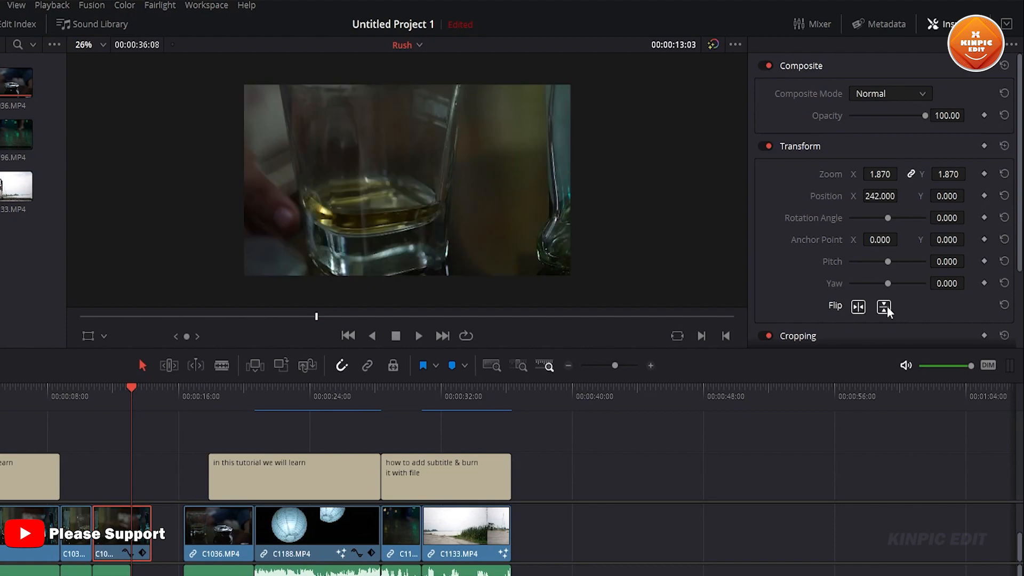
{"action": "left_click", "coordinate": [860, 305]}
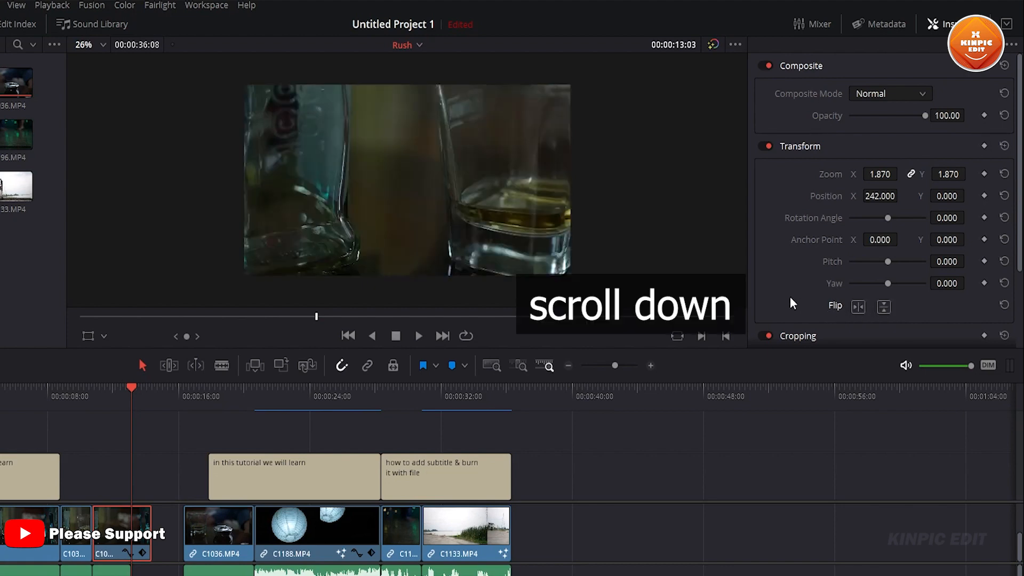
Step: Enable Dynamic Zoom on the selected C1035.MP4 clip and play the clip back from its start
{"action": "scroll", "coordinate": [790, 297], "scroll_direction": "down", "scroll_amount": 5}
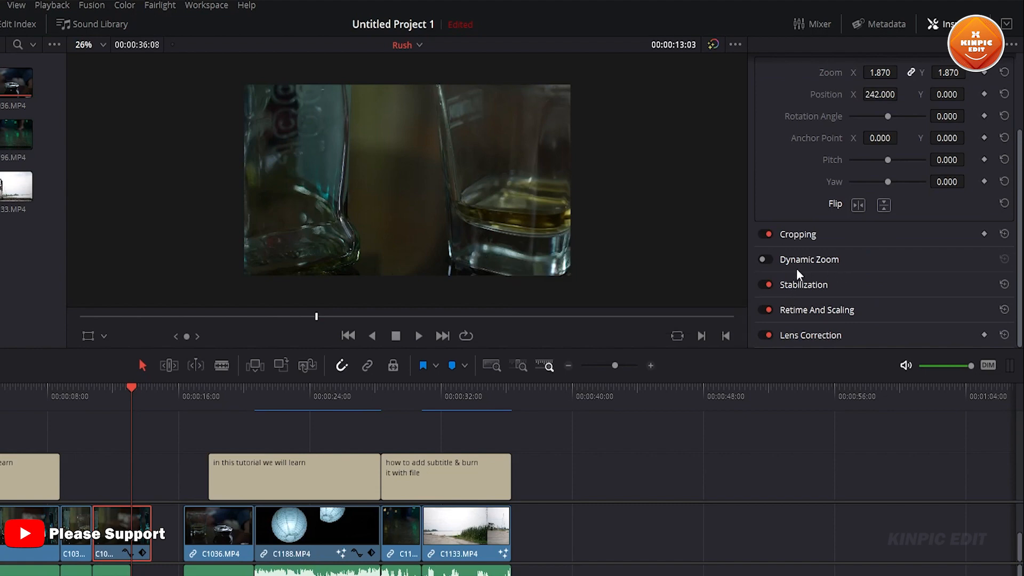
{"action": "left_click", "coordinate": [769, 258]}
{"action": "key", "text": "Left"}
{"action": "left_click", "coordinate": [204, 347]}
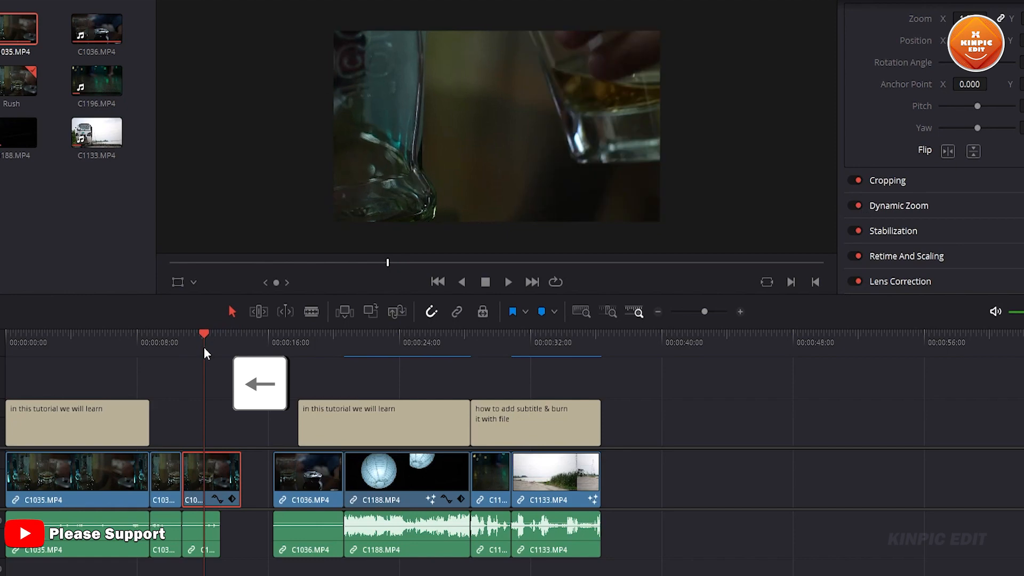
{"action": "key", "text": "Up"}
{"action": "key", "text": "space"}
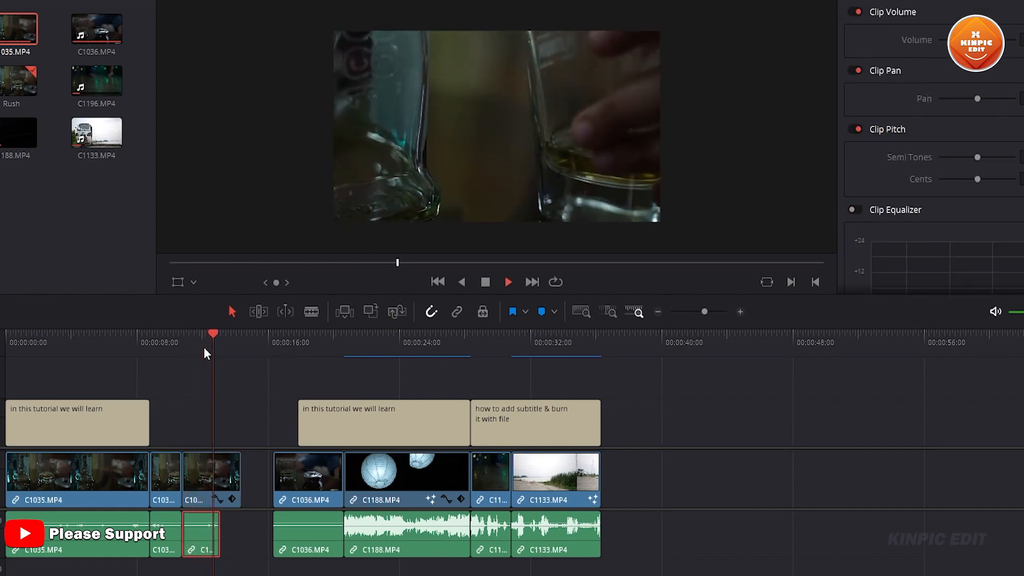
{"action": "key", "text": "space"}
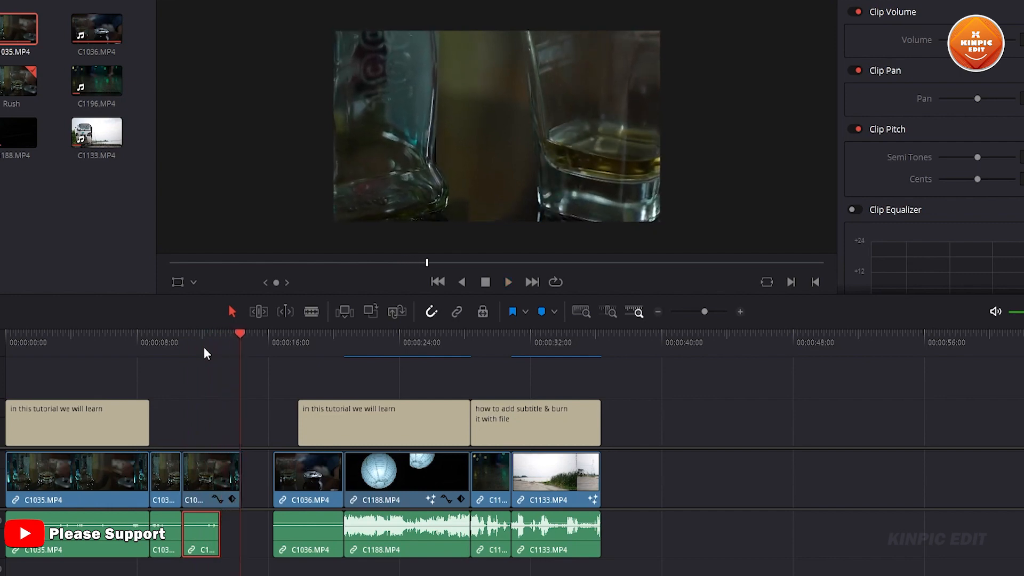
Step: Play back the last part of the timeline over the C1133.MP4 clip
{"action": "left_click_drag", "start_coordinate": [393, 347], "coordinate": [501, 347]}
{"action": "key", "text": "space"}
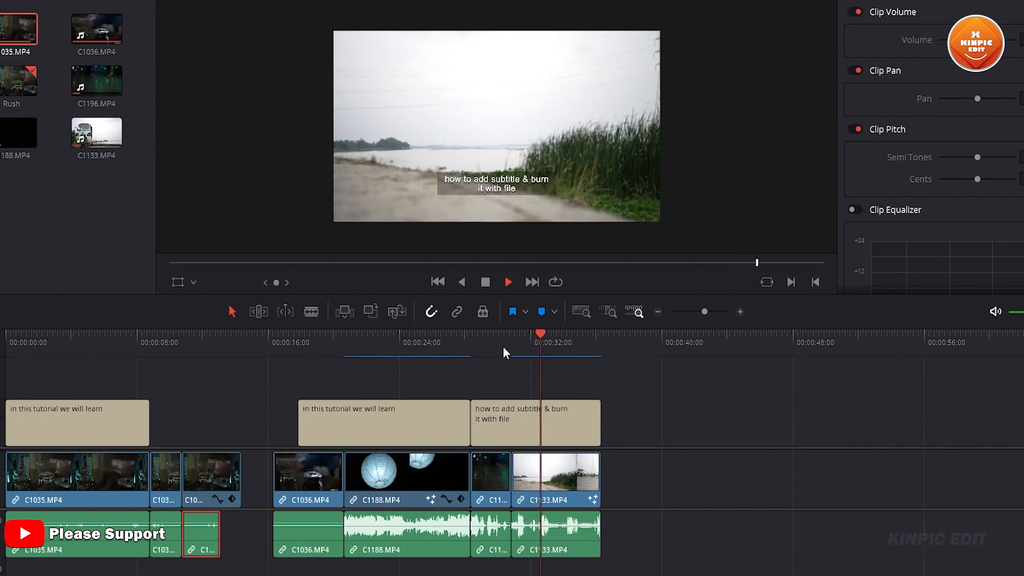
{"action": "key", "text": "space"}
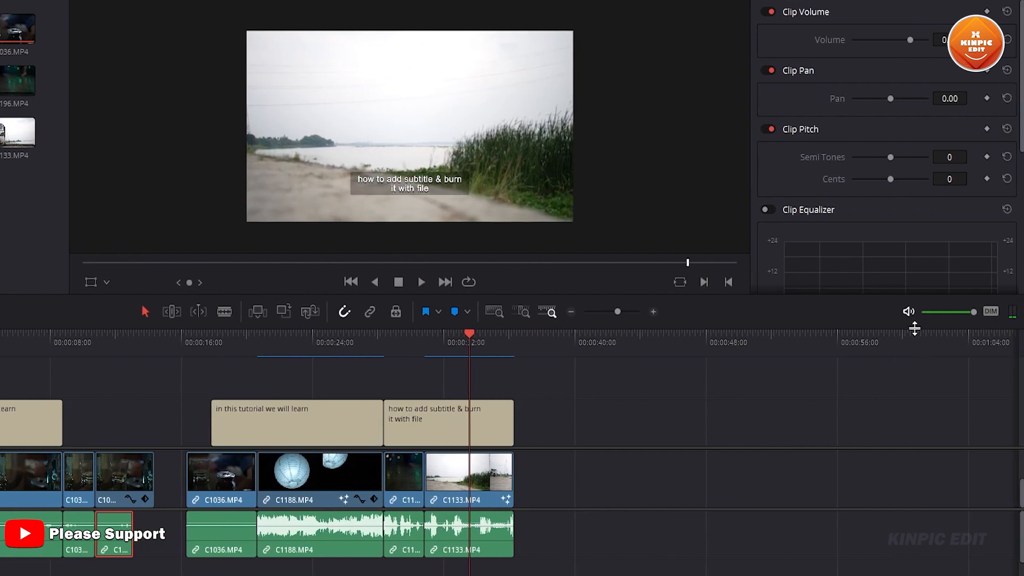
Step: Lower the monitoring volume to -14 dB, playing the C1133.MP4 section to check the level
{"action": "left_click_drag", "start_coordinate": [974, 312], "coordinate": [935, 318]}
{"action": "left_click", "coordinate": [453, 349]}
{"action": "left_click", "coordinate": [427, 352]}
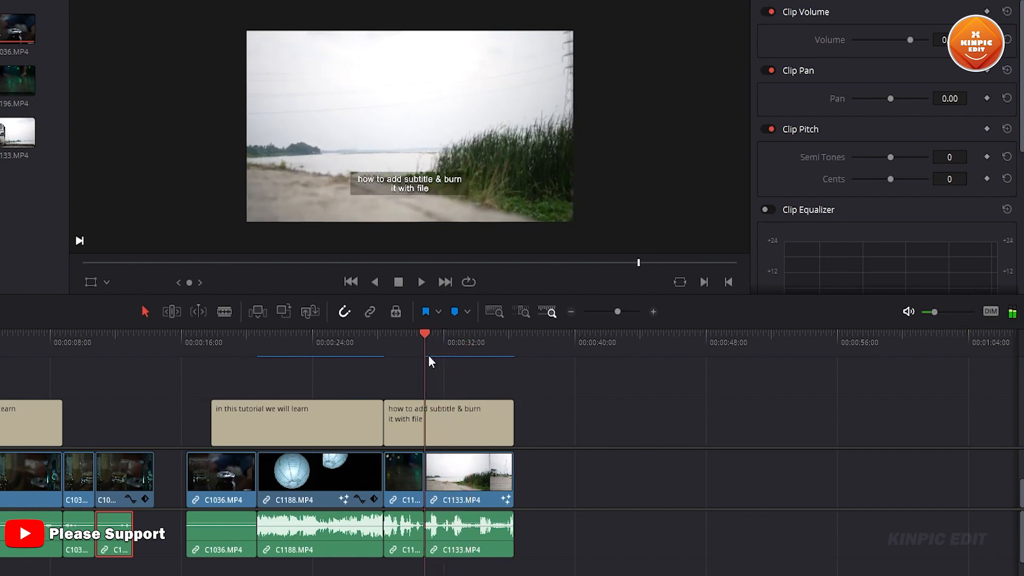
{"action": "key", "text": "space"}
{"action": "key", "text": "space"}
{"action": "left_click_drag", "start_coordinate": [935, 312], "coordinate": [953, 319]}
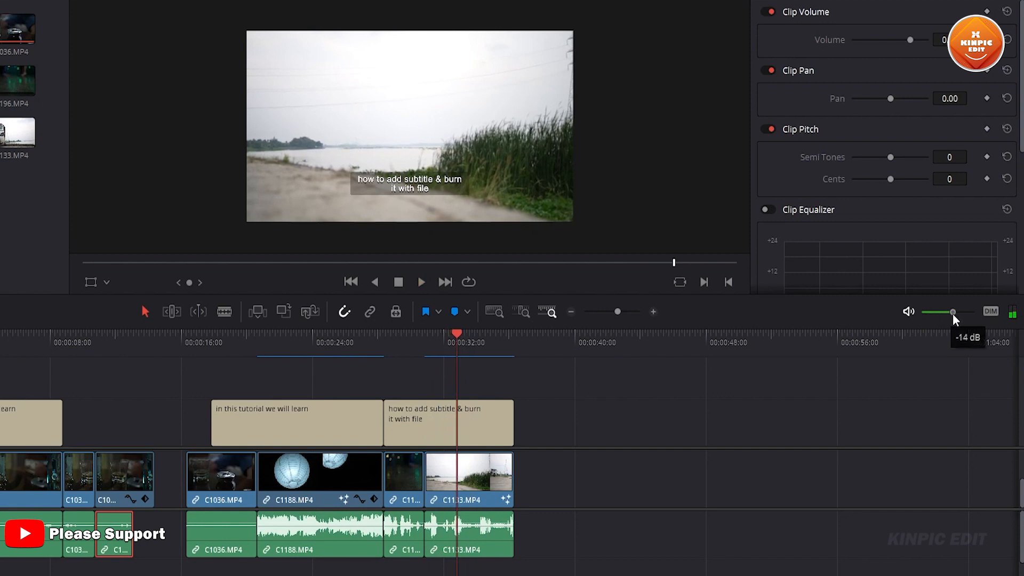
{"action": "left_click", "coordinate": [437, 353]}
{"action": "key", "text": "space"}
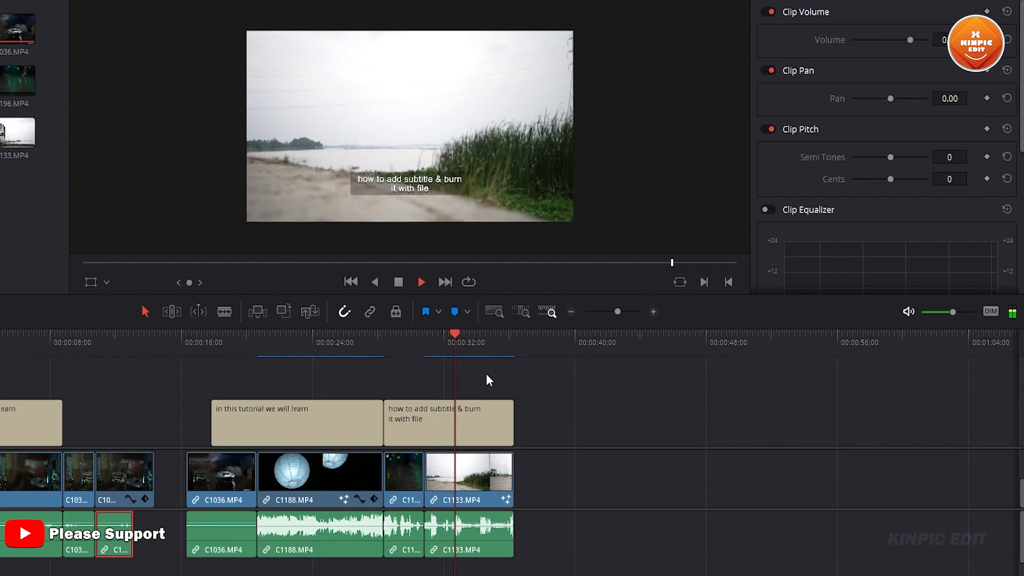
{"action": "key", "text": "space"}
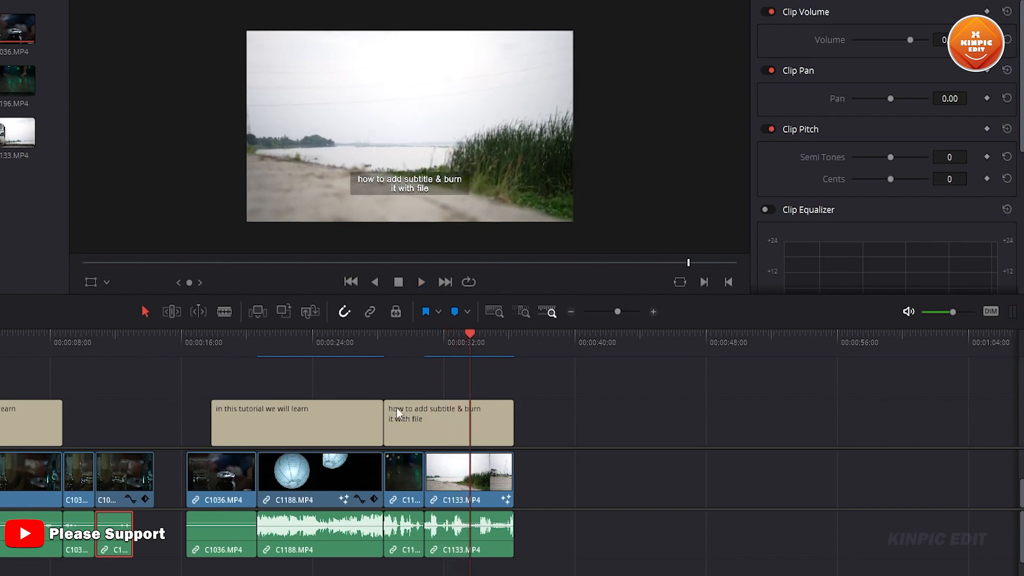
Step: Disable the C1036.MP4 video clip, the second subtitle and the C1188.MP4 audio clip on the timeline
{"action": "left_click", "coordinate": [216, 342]}
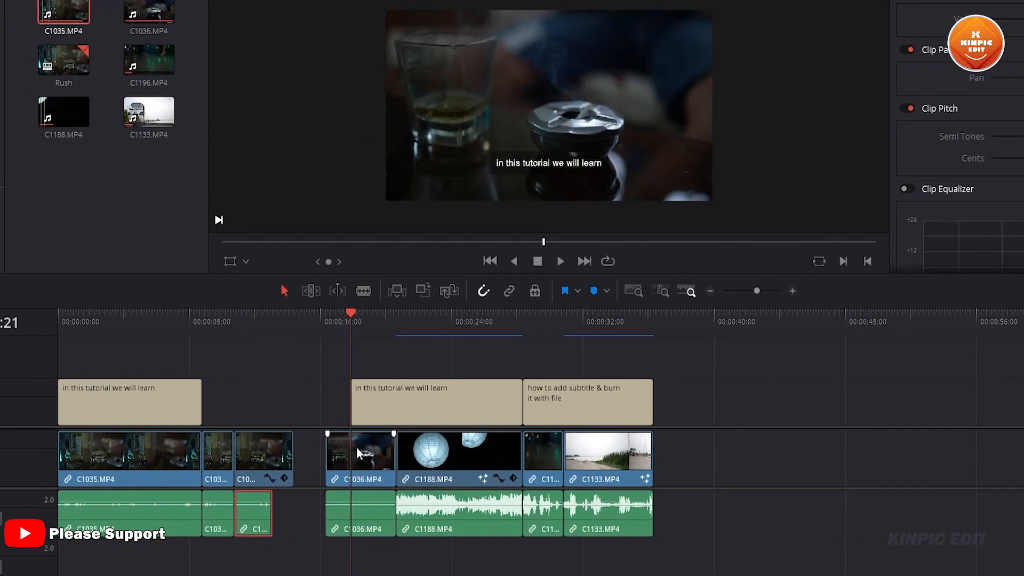
{"action": "left_click", "coordinate": [356, 456]}
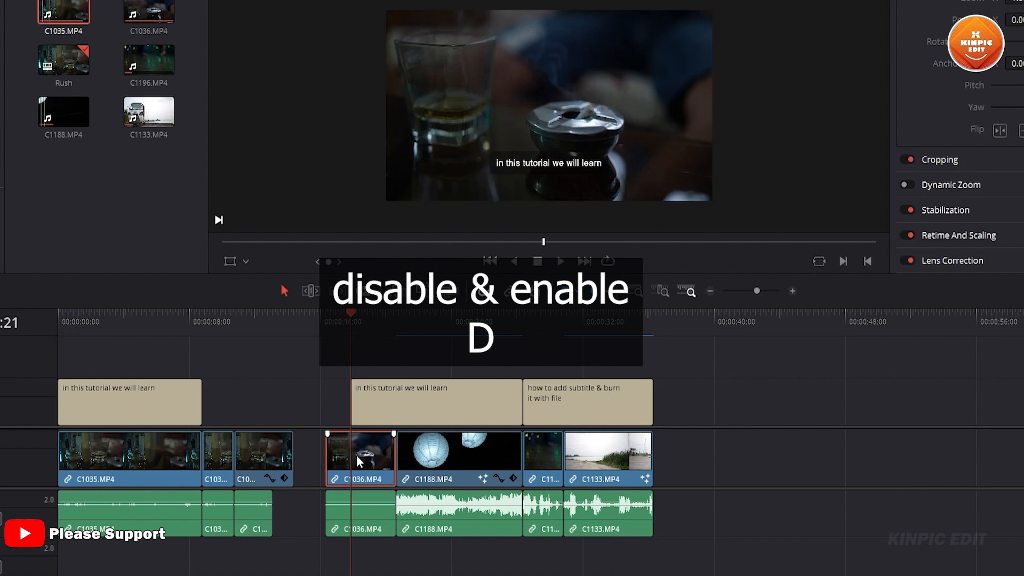
{"action": "key", "text": "d"}
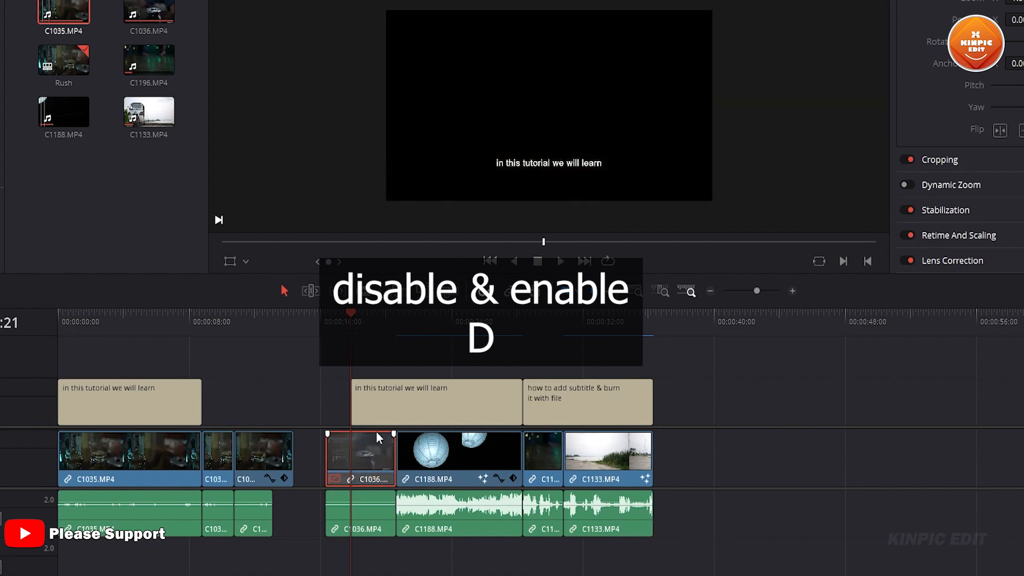
{"action": "left_click", "coordinate": [398, 405]}
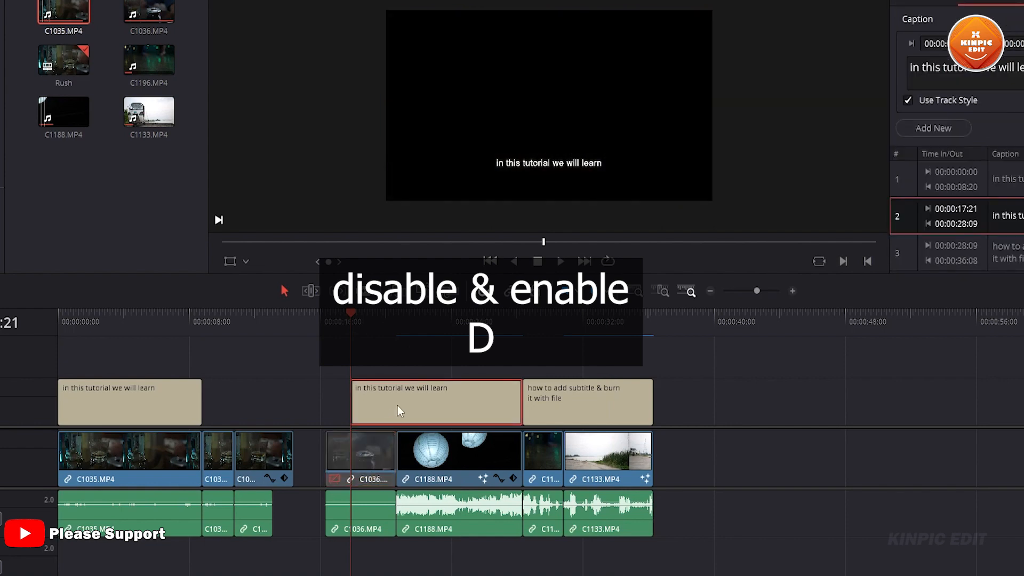
{"action": "key", "text": "d"}
{"action": "left_click", "coordinate": [455, 511]}
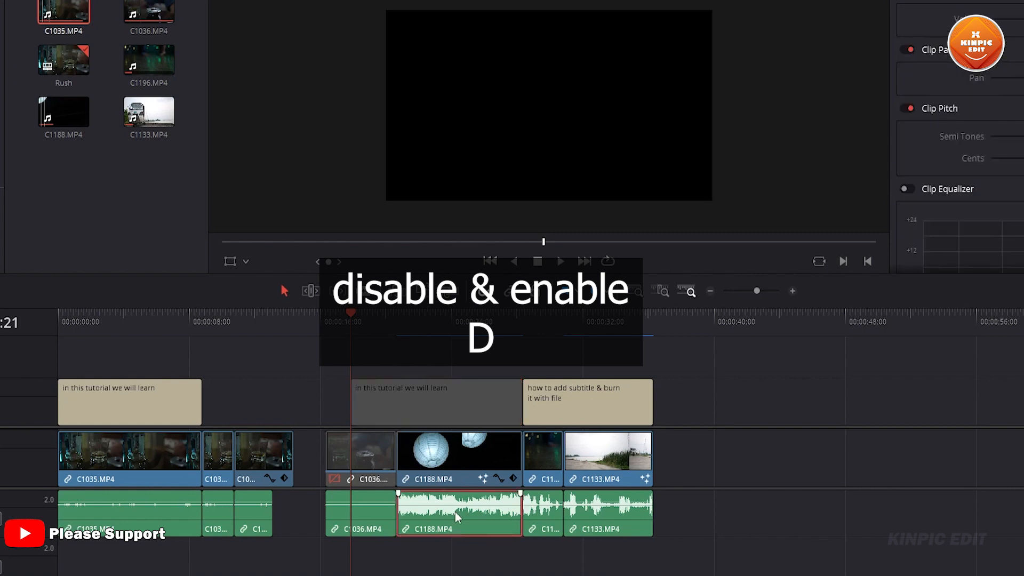
{"action": "key", "text": "d"}
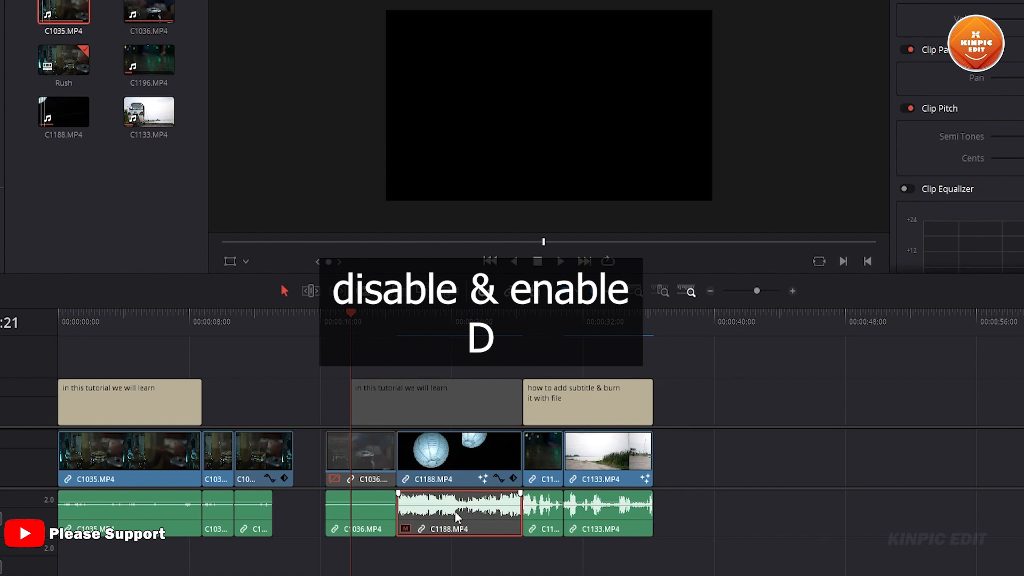
Step: Re-enable the C1188.MP4 audio clip, the second subtitle and the C1036.MP4 video clip
{"action": "key", "text": "d"}
{"action": "left_click", "coordinate": [424, 410]}
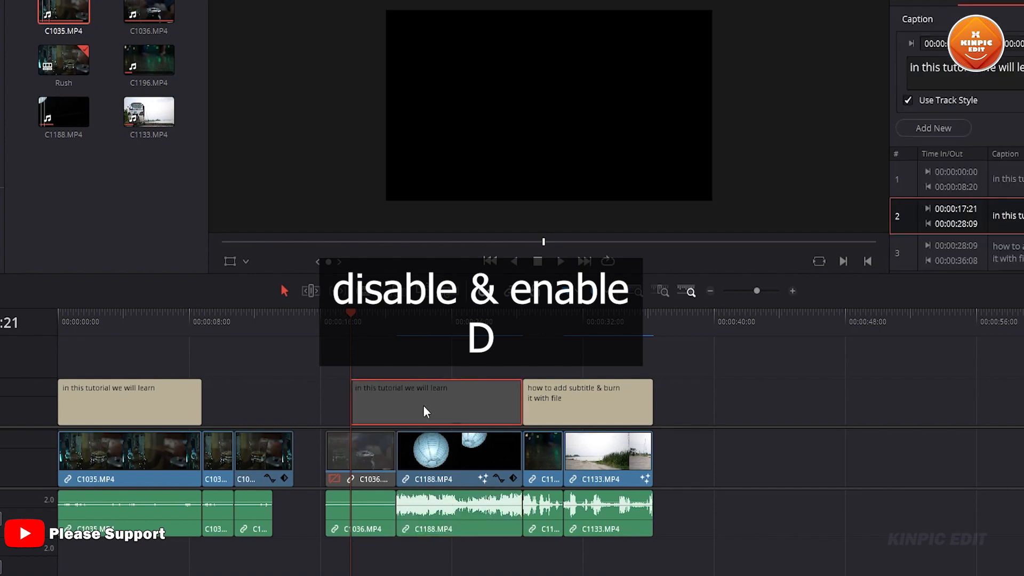
{"action": "key", "text": "d"}
{"action": "left_click", "coordinate": [363, 463]}
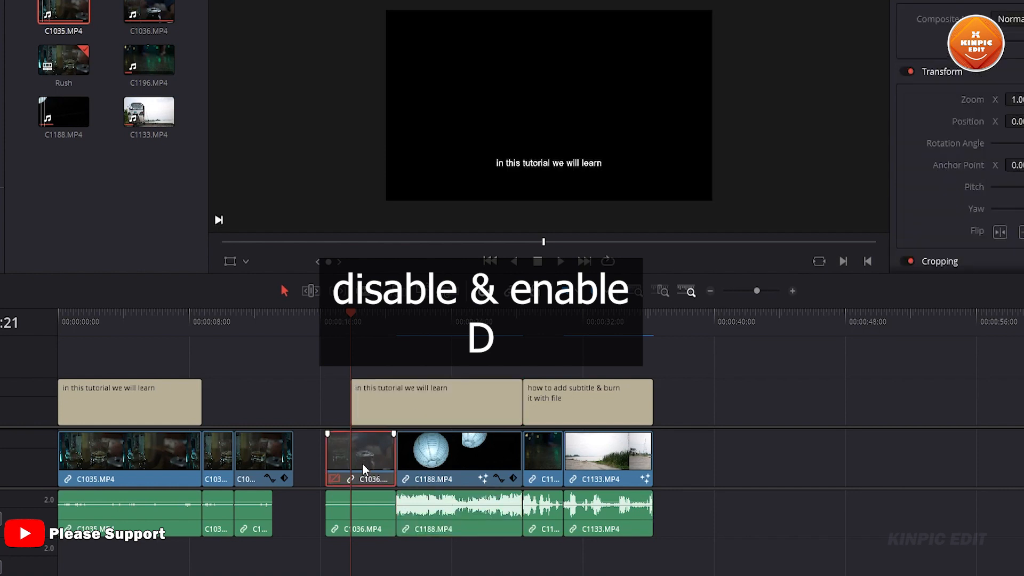
{"action": "key", "text": "d"}
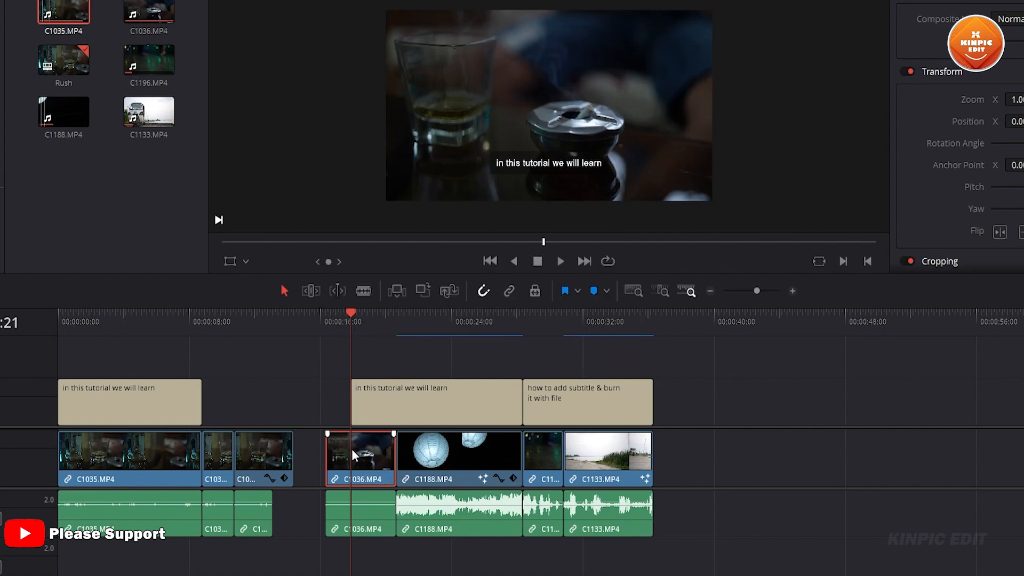
Step: Mark in and out points around the gap before the C1036.MP4 clip and ripple delete that range
{"action": "left_click_drag", "start_coordinate": [318, 336], "coordinate": [299, 332]}
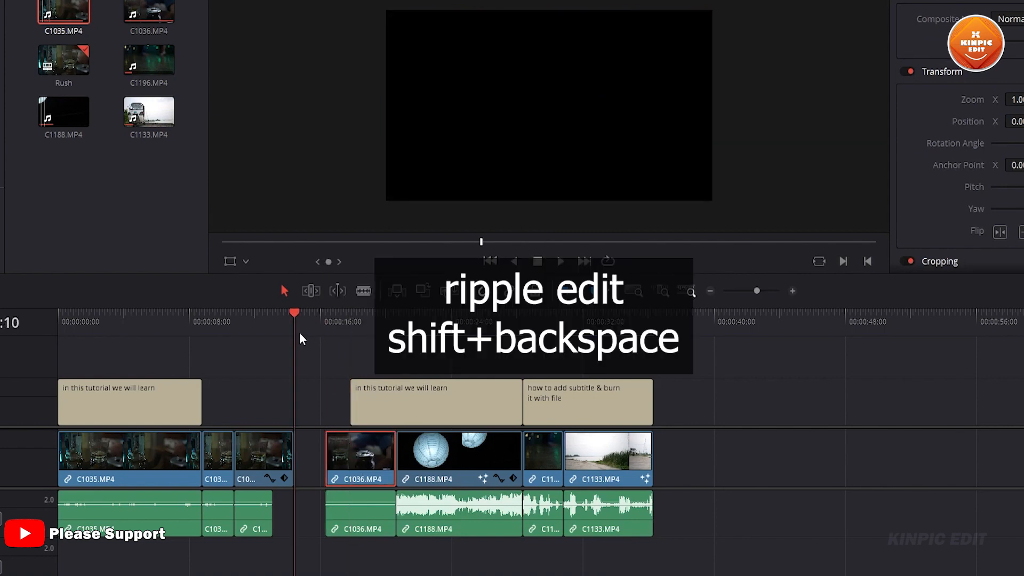
{"action": "key", "text": "i"}
{"action": "key", "text": "Down"}
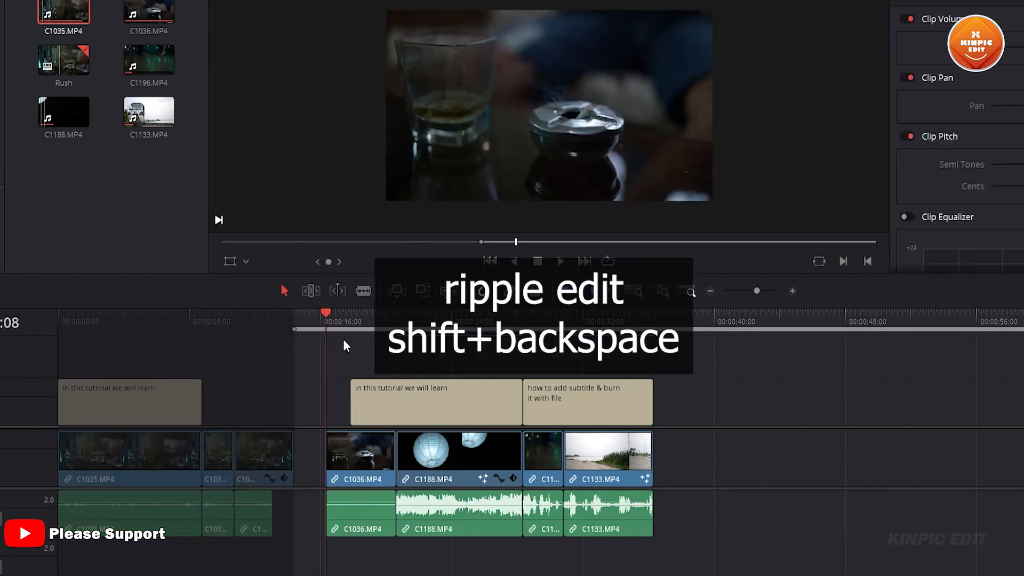
{"action": "key", "text": "o"}
{"action": "key", "text": "shift+BackSpace"}
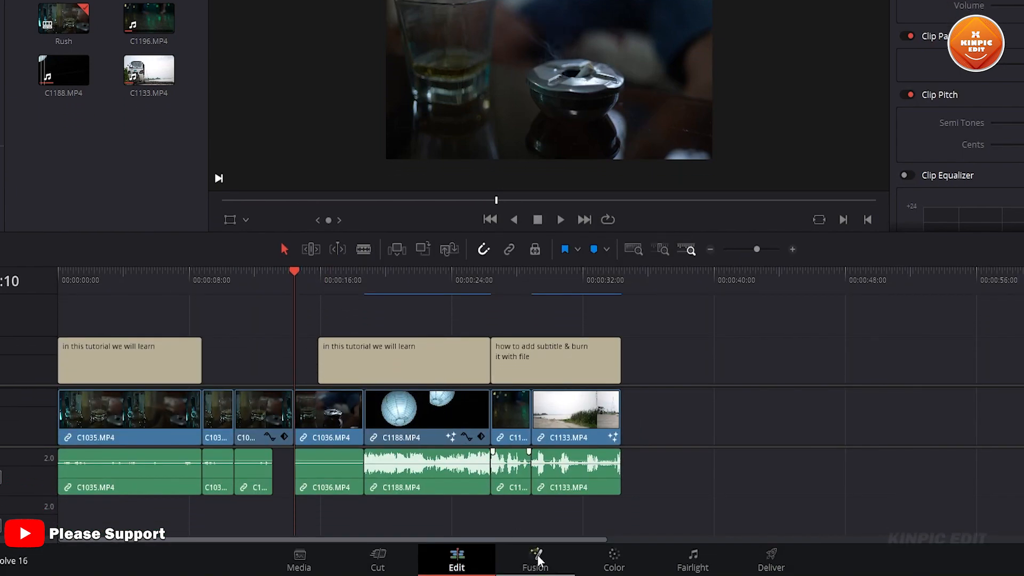
Step: On the Fusion page, merge a Text node over the C1036.MP4 clip and space the Text1 and MediaIn1 nodes further apart
{"action": "left_click", "coordinate": [536, 559]}
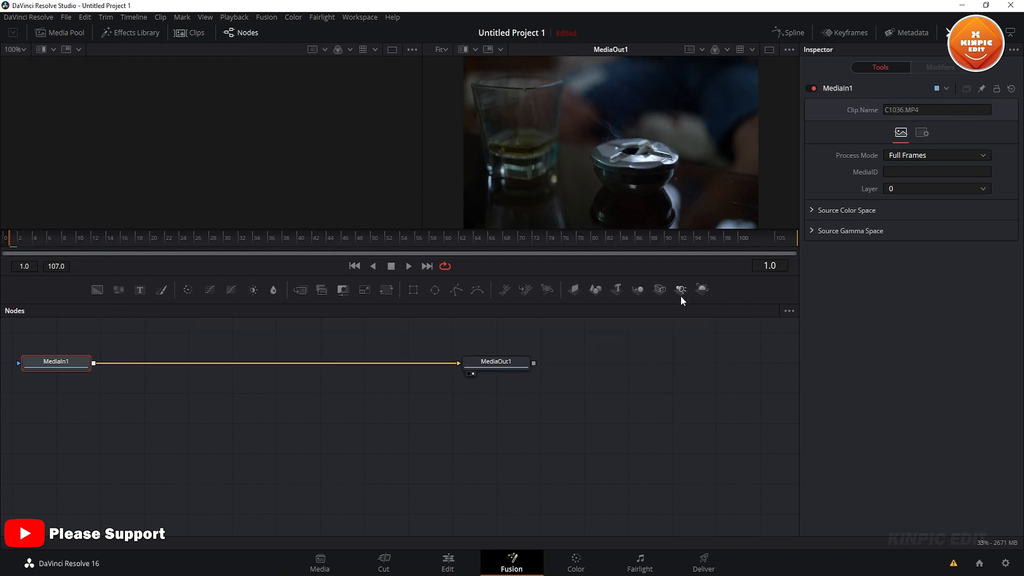
{"action": "left_click", "coordinate": [137, 290]}
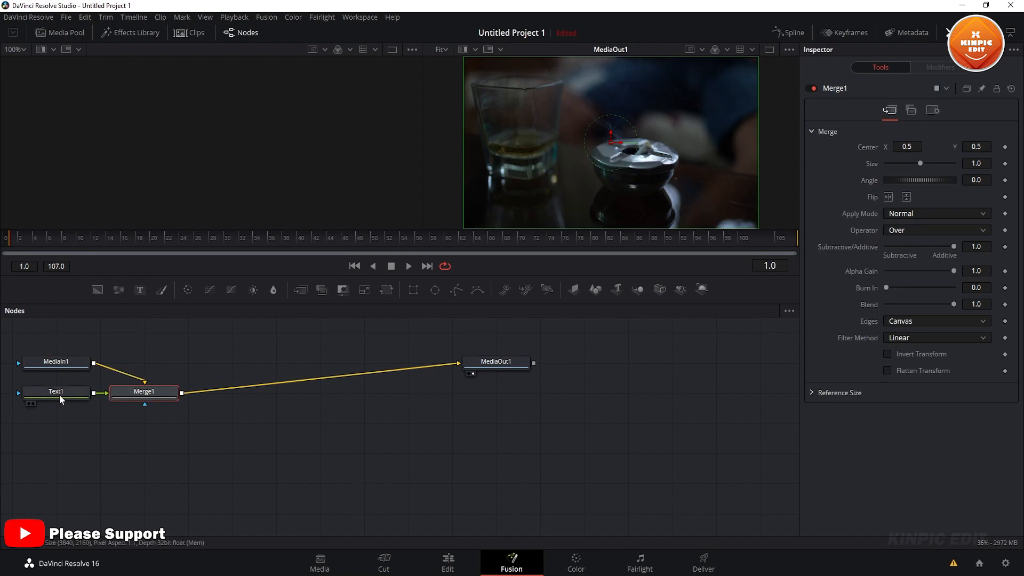
{"action": "left_click_drag", "start_coordinate": [60, 396], "coordinate": [56, 411]}
{"action": "left_click_drag", "start_coordinate": [57, 367], "coordinate": [58, 358]}
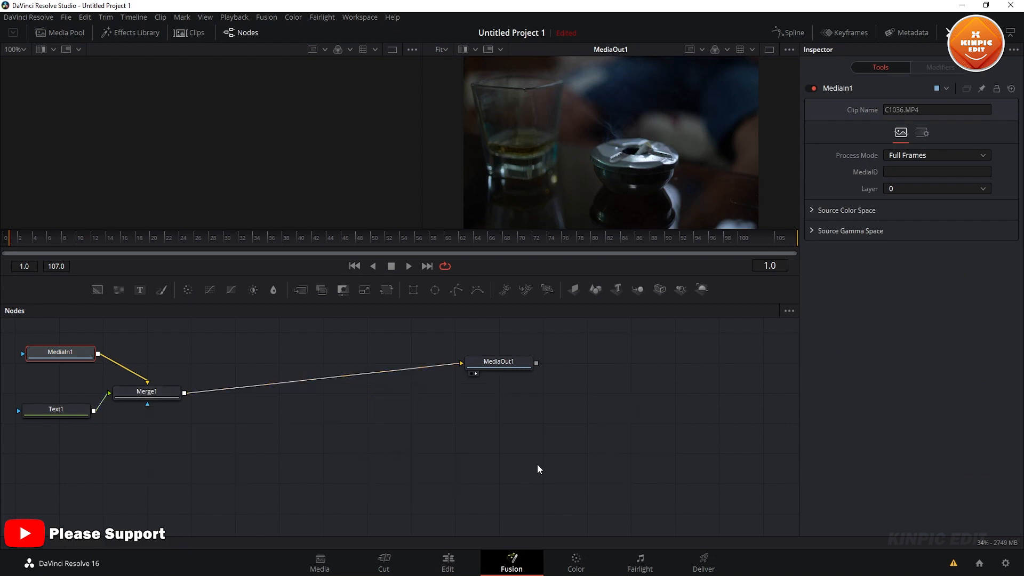
Step: On the Color page, raise the middle of the C1036.MP4 clip's custom curve and shift Offset to about 22.46, 25.59, 21.92
{"action": "left_click", "coordinate": [575, 559]}
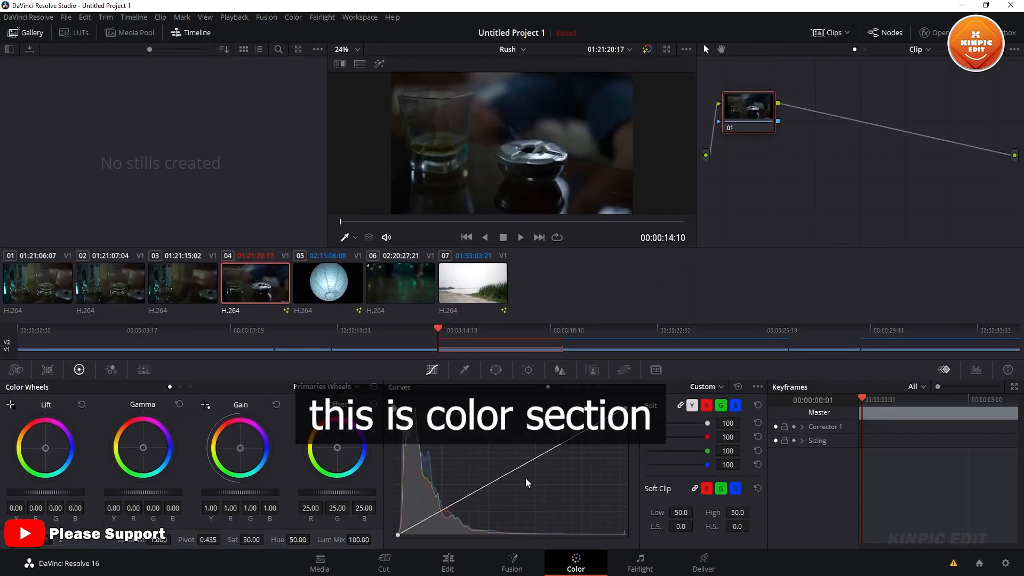
{"action": "left_click_drag", "start_coordinate": [521, 470], "coordinate": [499, 466]}
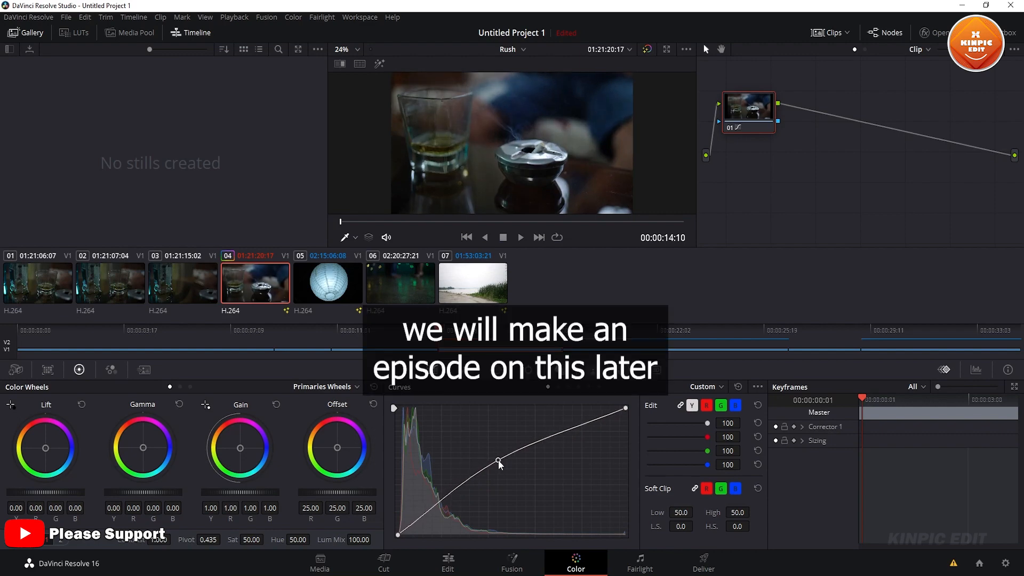
{"action": "left_click_drag", "start_coordinate": [337, 448], "coordinate": [335, 448]}
Step: Try a log Midtone color shift of about 0.02, 0.00, -0.03 and reset the Midtone wheel
{"action": "left_click", "coordinate": [190, 386]}
{"action": "left_click_drag", "start_coordinate": [143, 447], "coordinate": [141, 446]}
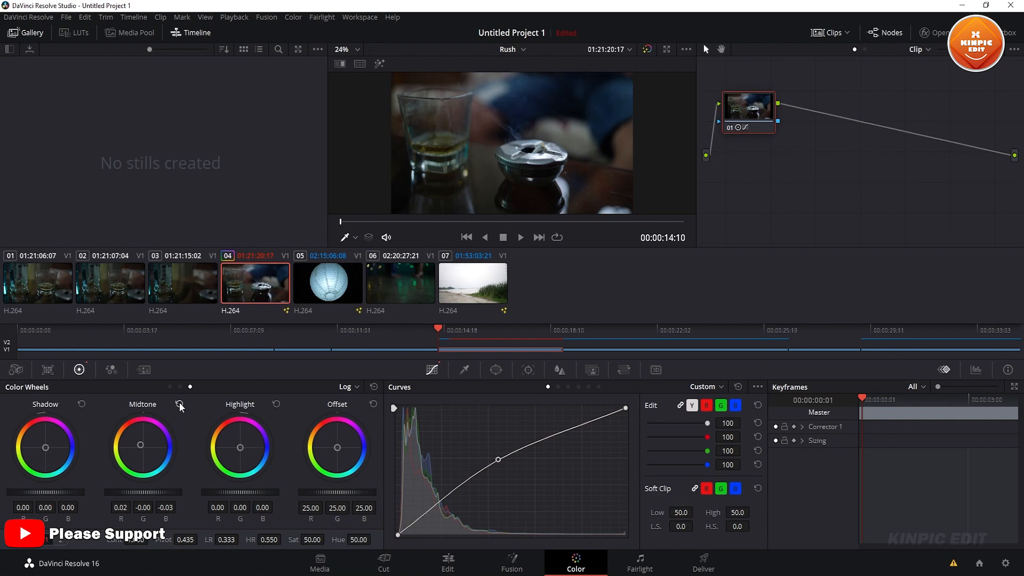
{"action": "left_click", "coordinate": [180, 405]}
Step: Return to the primaries wheels and reset them together with the custom curve
{"action": "left_click", "coordinate": [170, 387]}
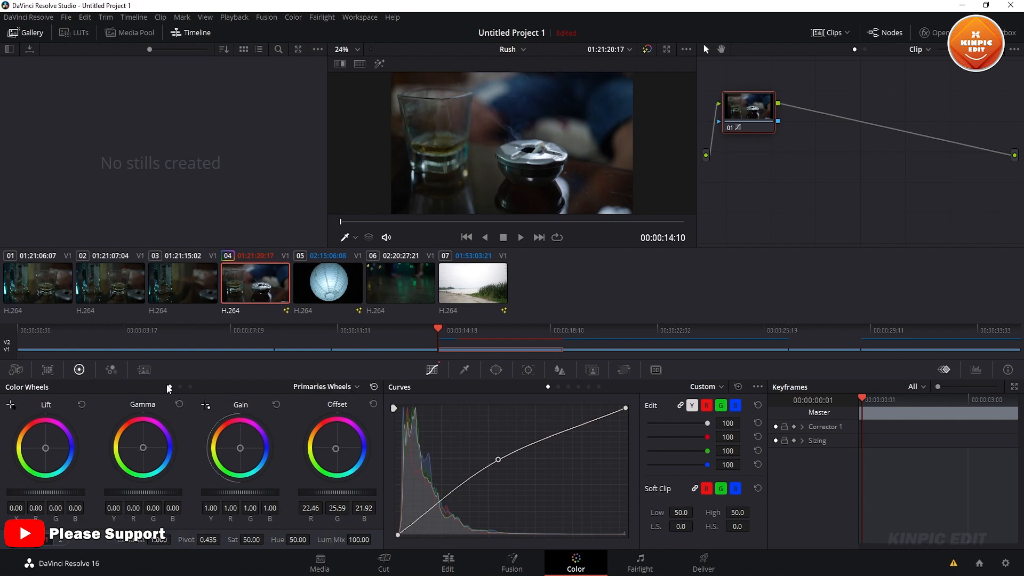
{"action": "left_click", "coordinate": [373, 387]}
{"action": "left_click", "coordinate": [739, 388]}
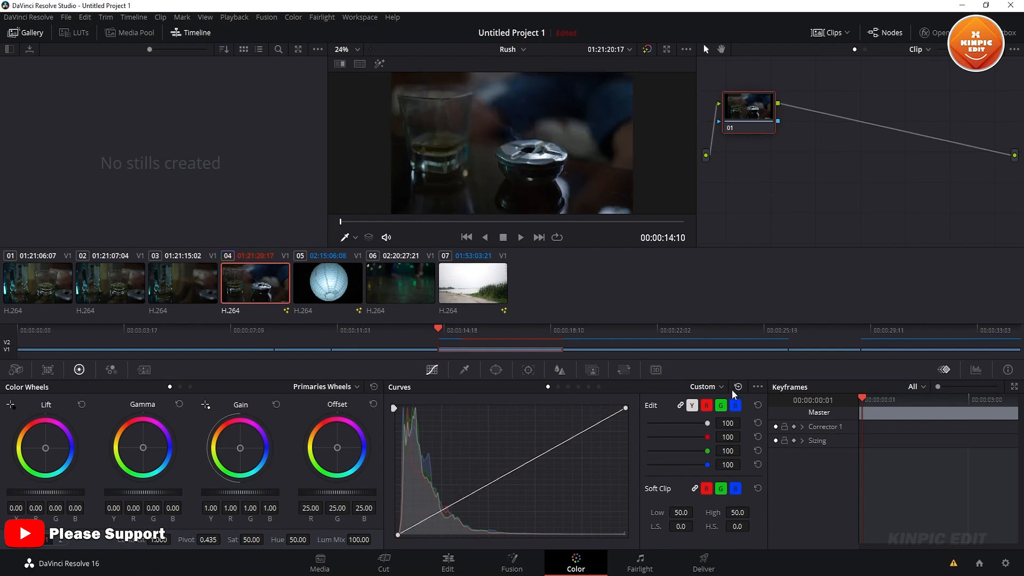
Step: On the Deliver page, select the render's filename and choose QuickTime as the video format
{"action": "left_click", "coordinate": [703, 563]}
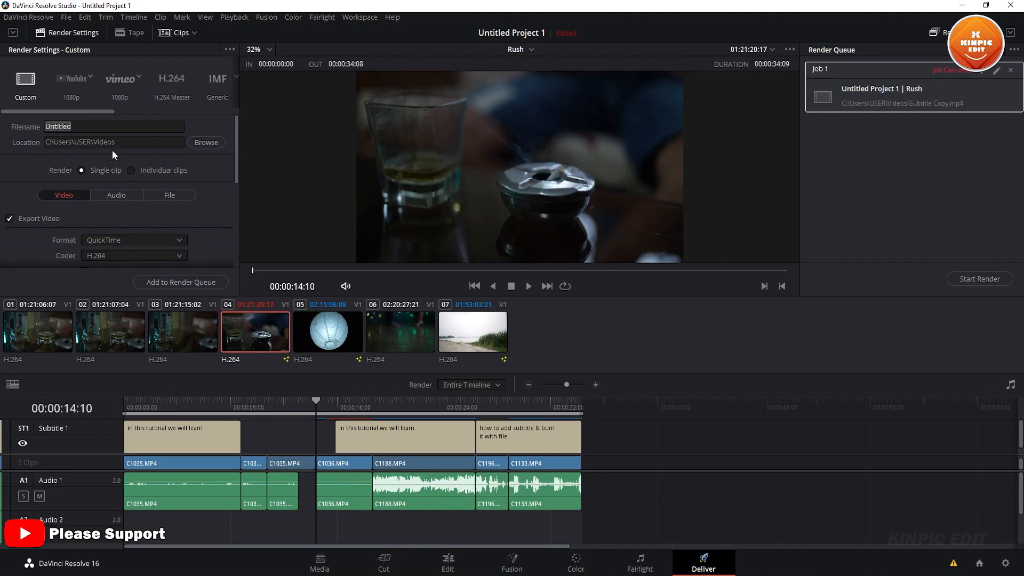
{"action": "left_click", "coordinate": [81, 128]}
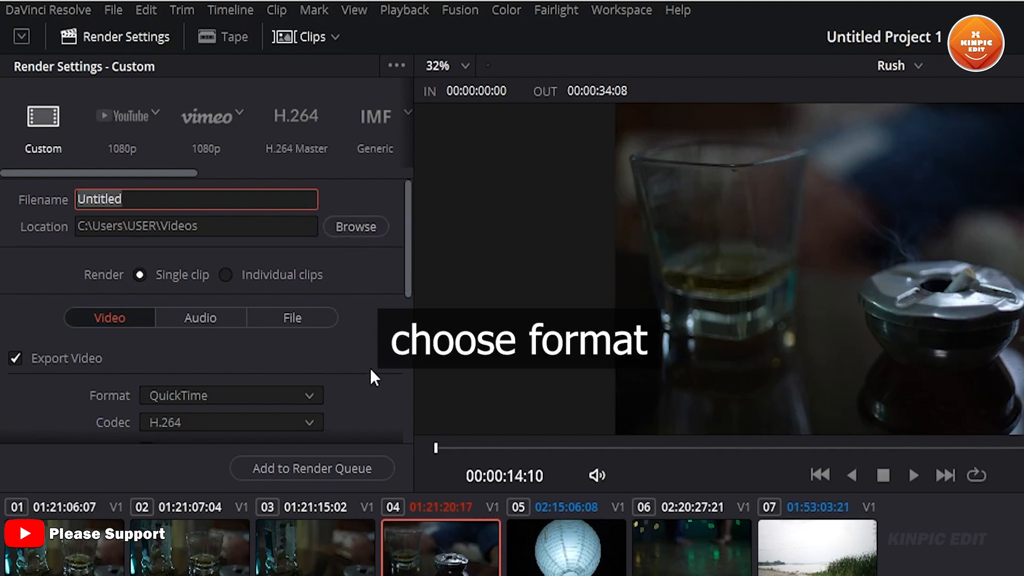
{"action": "scroll", "coordinate": [369, 367], "scroll_direction": "down", "scroll_amount": 2}
{"action": "scroll", "coordinate": [369, 367], "scroll_direction": "down", "scroll_amount": 2}
{"action": "left_click", "coordinate": [207, 277]}
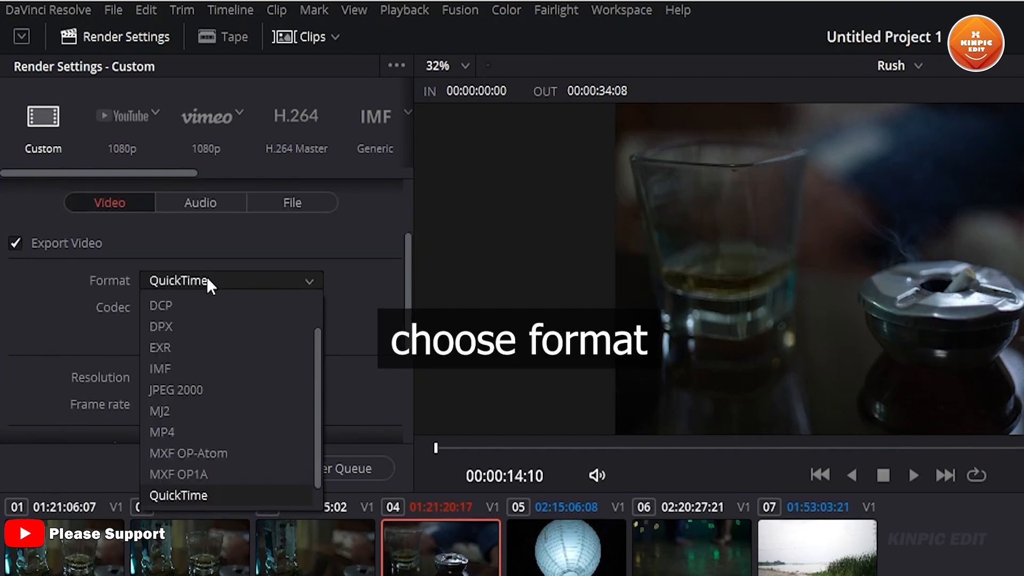
{"action": "left_click", "coordinate": [174, 494]}
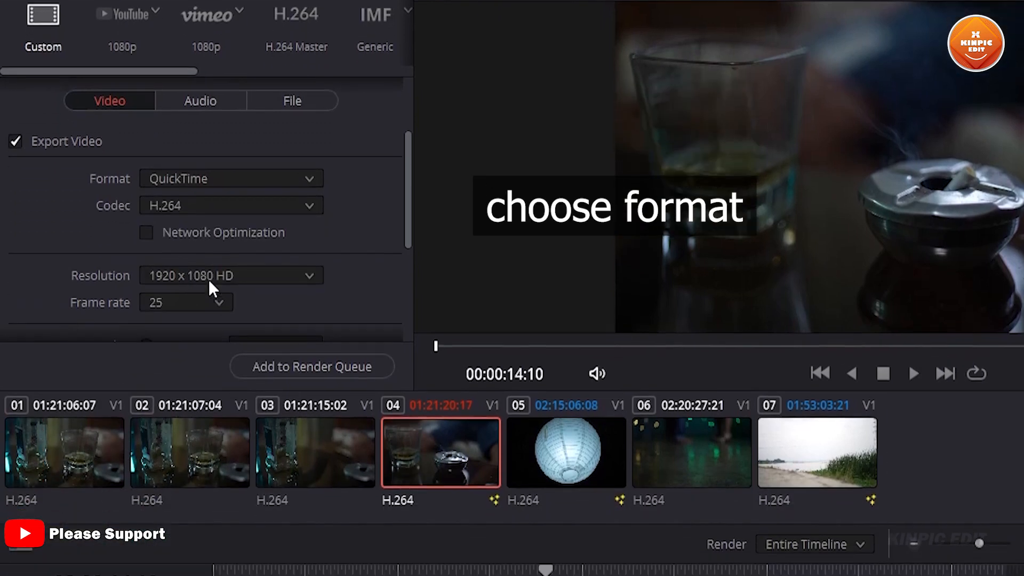
Step: Check the resolution options, keep 1920 x 1080 HD, and try to add the timeline to the render queue
{"action": "left_click", "coordinate": [209, 376]}
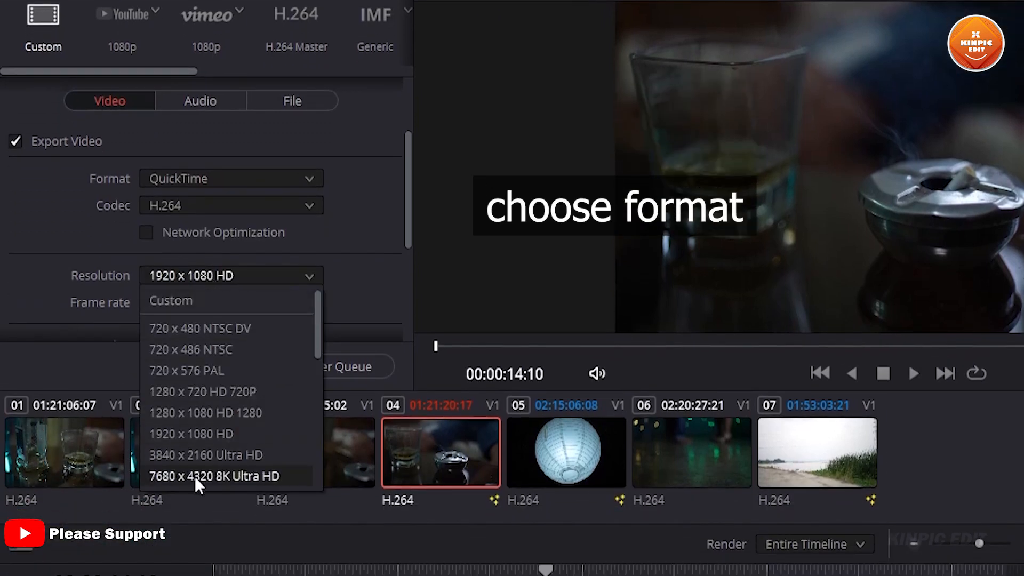
{"action": "left_click", "coordinate": [370, 255]}
{"action": "scroll", "coordinate": [371, 254], "scroll_direction": "down", "scroll_amount": 2}
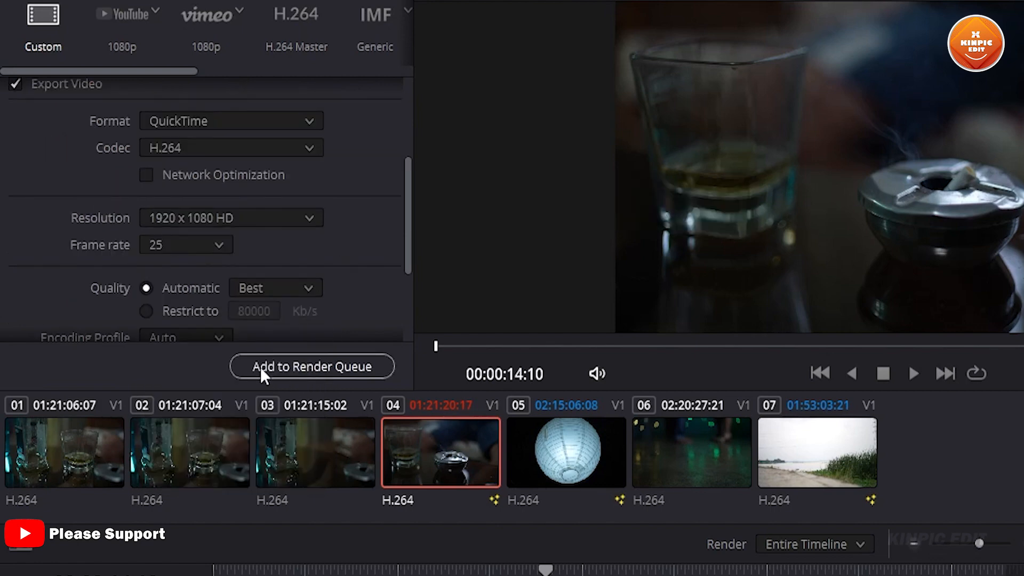
{"action": "left_click", "coordinate": [332, 366]}
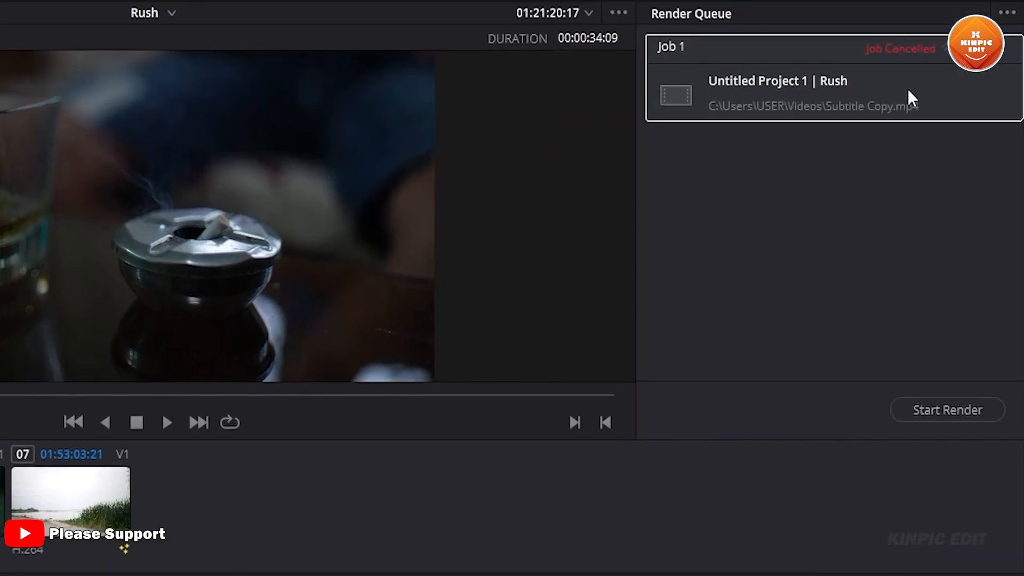